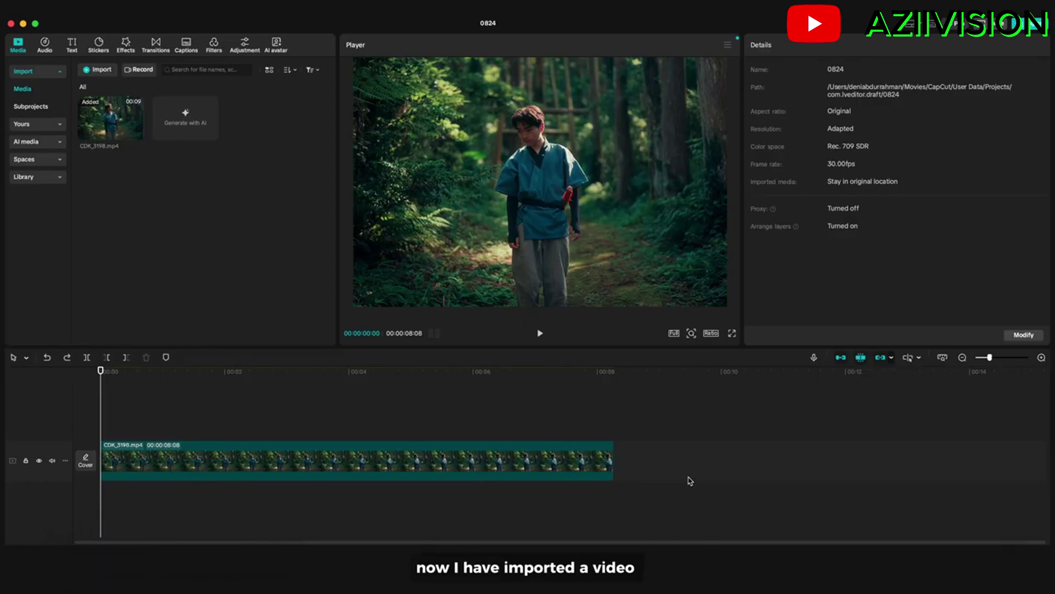
# Duplicate the forest clip onto a track above and scale the copy to 200%.
pyautogui.click(531, 451)
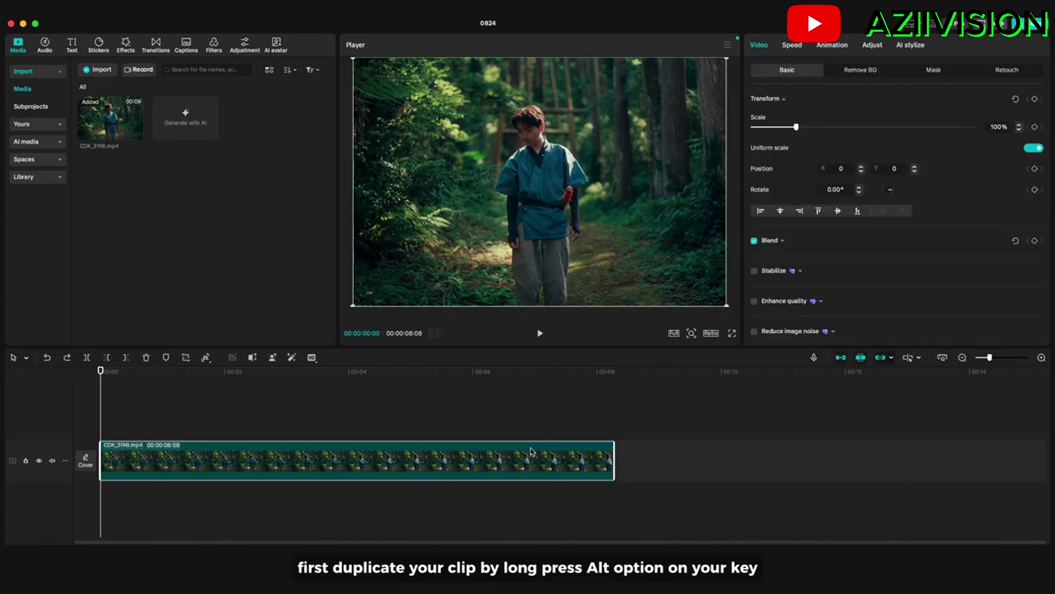
pyautogui.moveTo(531, 449); pyautogui.dragTo(527, 413)
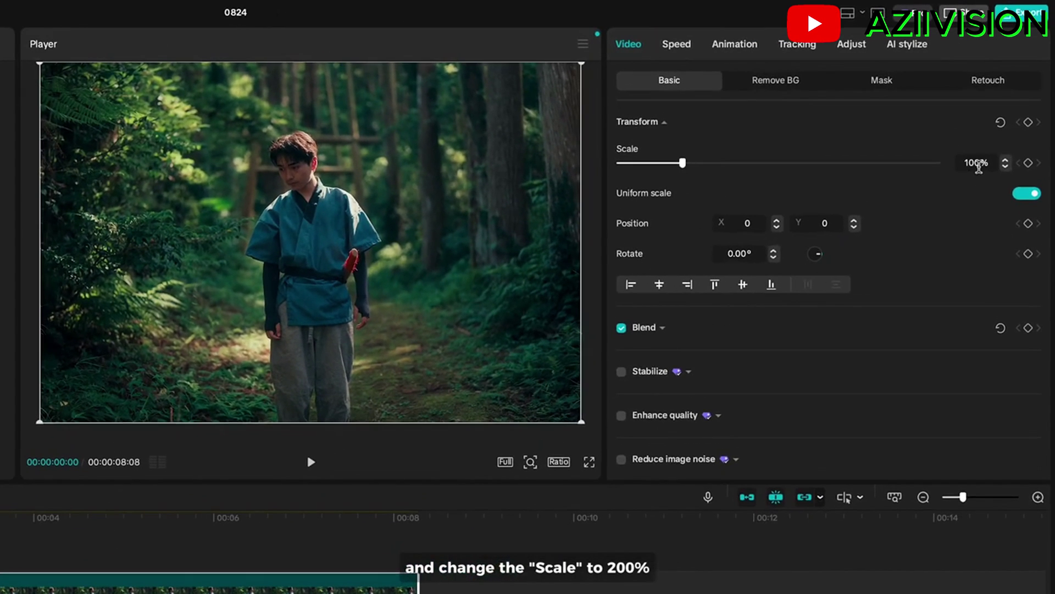
pyautogui.moveTo(979, 166); pyautogui.dragTo(960, 165)
pyautogui.write('200')
pyautogui.press('Return')
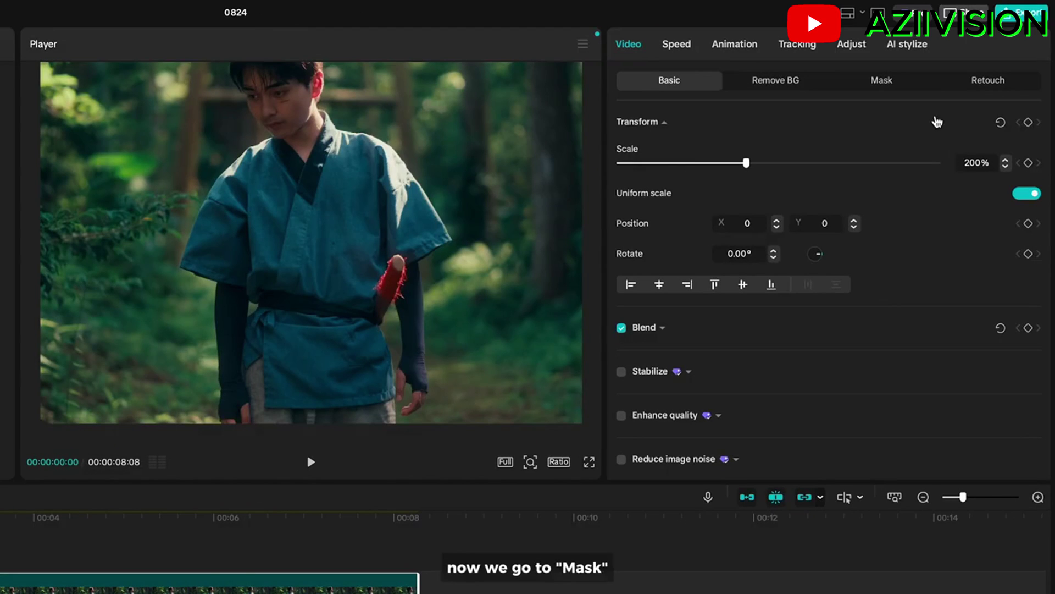
# Give the copy a reversed circle mask shrunk around the man, feathered to about 26.
pyautogui.click(904, 85)
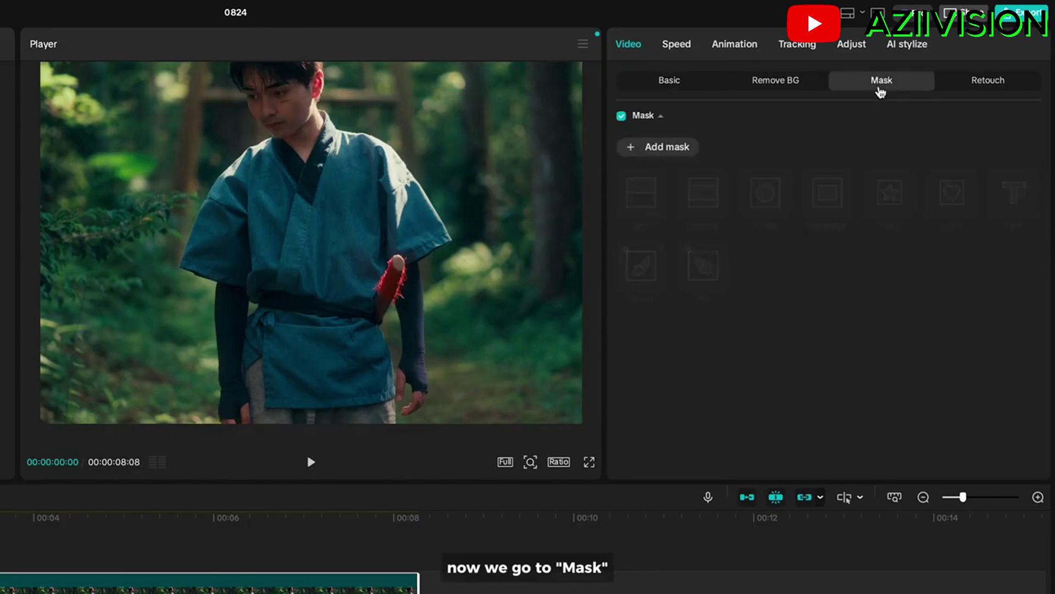
pyautogui.click(687, 149)
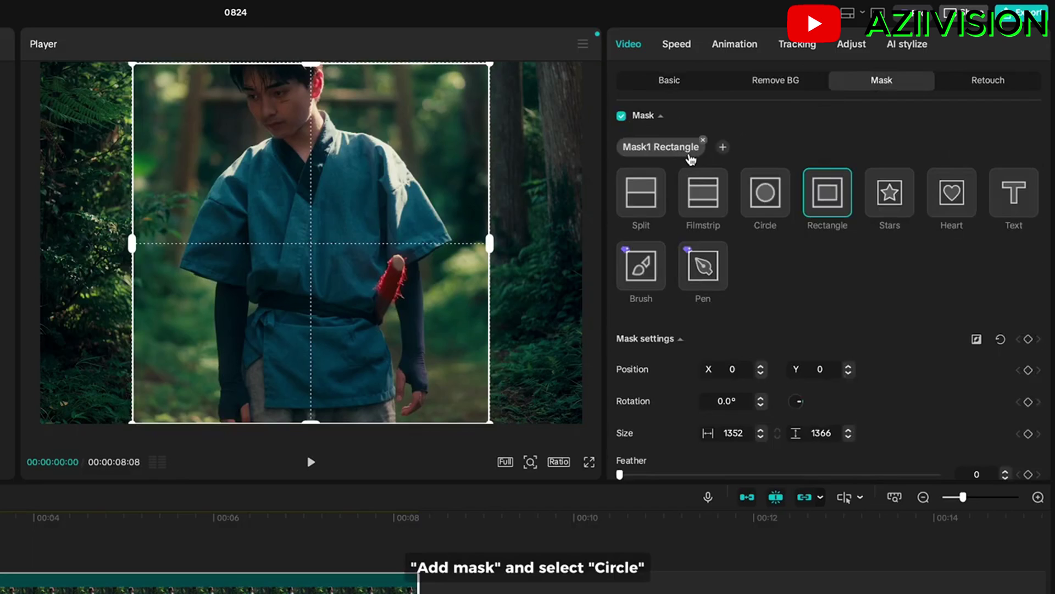
pyautogui.click(769, 206)
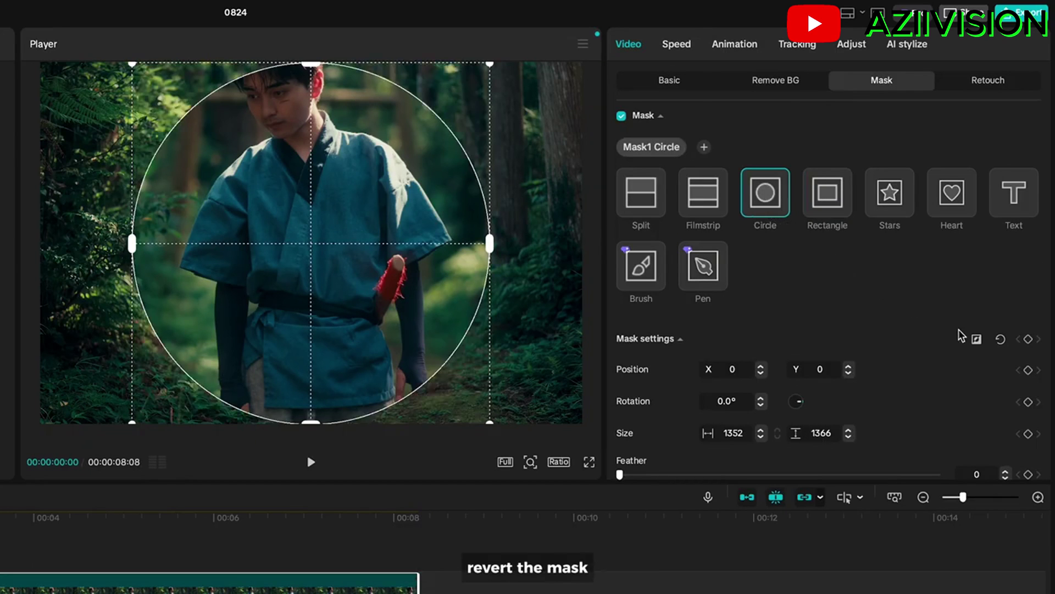
pyautogui.click(977, 341)
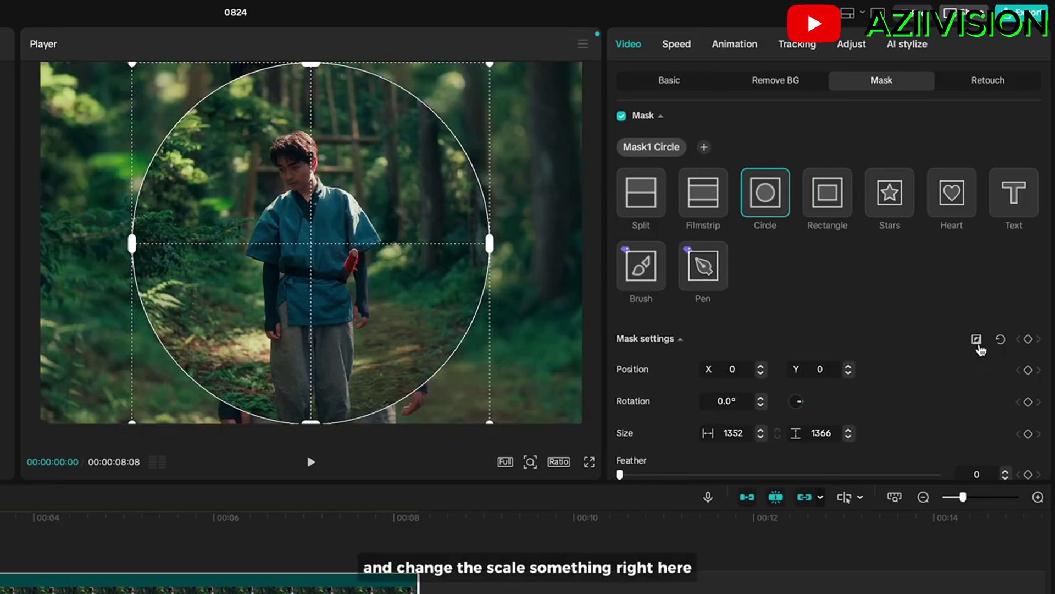
pyautogui.moveTo(488, 424); pyautogui.dragTo(479, 402)
pyautogui.scroll(-3, 667, 466)
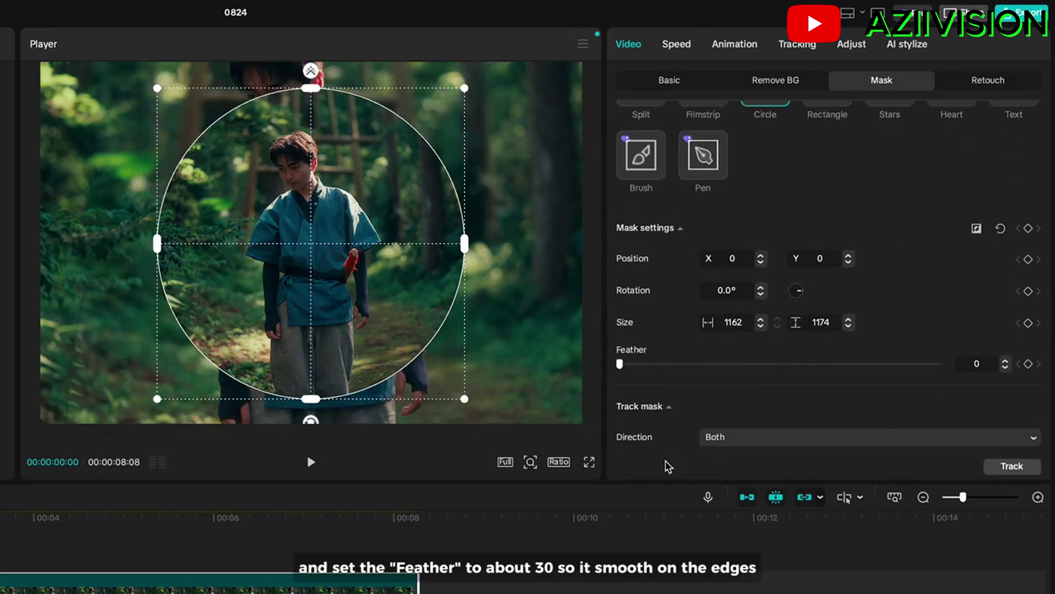
pyautogui.moveTo(623, 357); pyautogui.dragTo(718, 363)
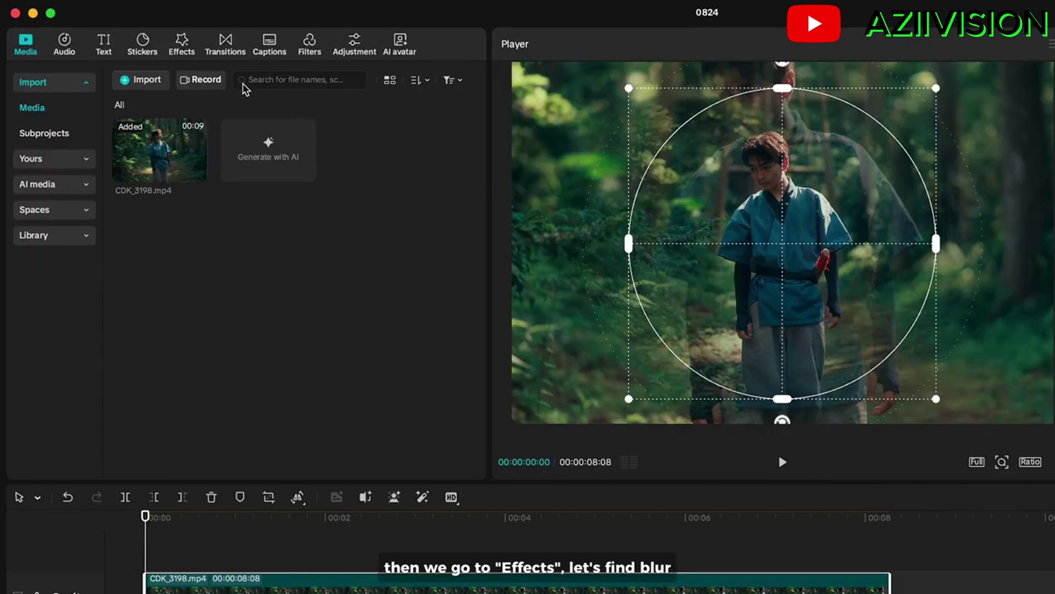
# Search effects for 'blur' and apply Blur to the top layer at strength 10.
pyautogui.click(189, 51)
pyautogui.click(184, 78)
pyautogui.write('blur')
pyautogui.press('Return')
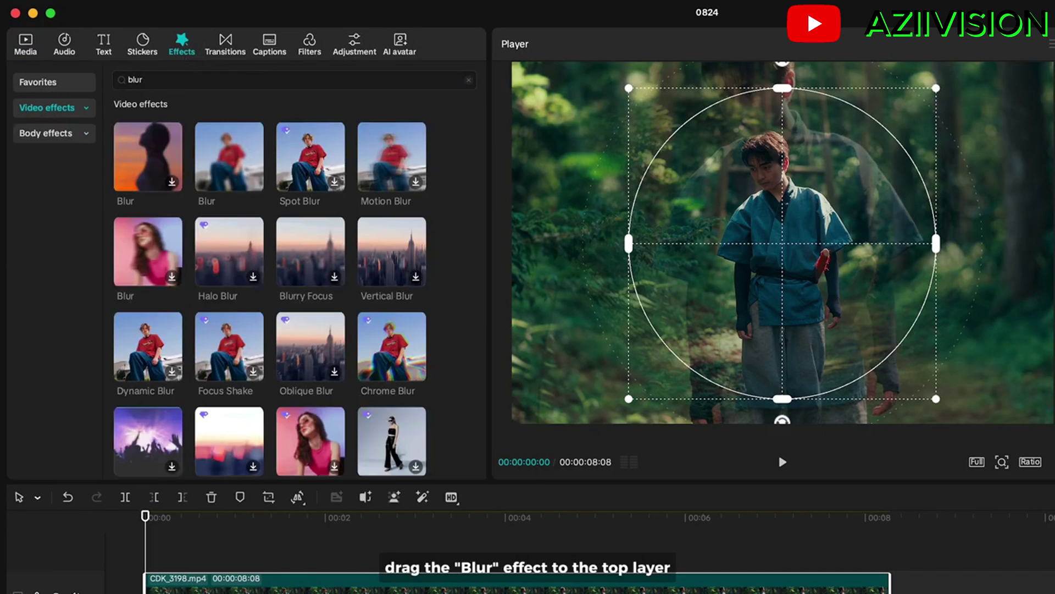
pyautogui.moveTo(214, 142); pyautogui.dragTo(387, 588)
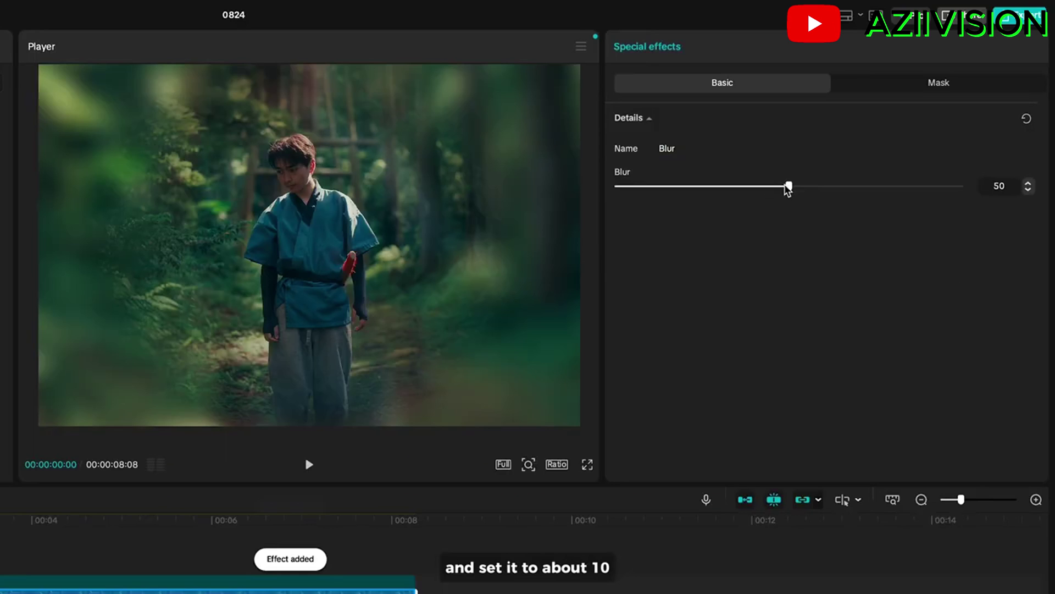
pyautogui.moveTo(788, 188); pyautogui.dragTo(653, 186)
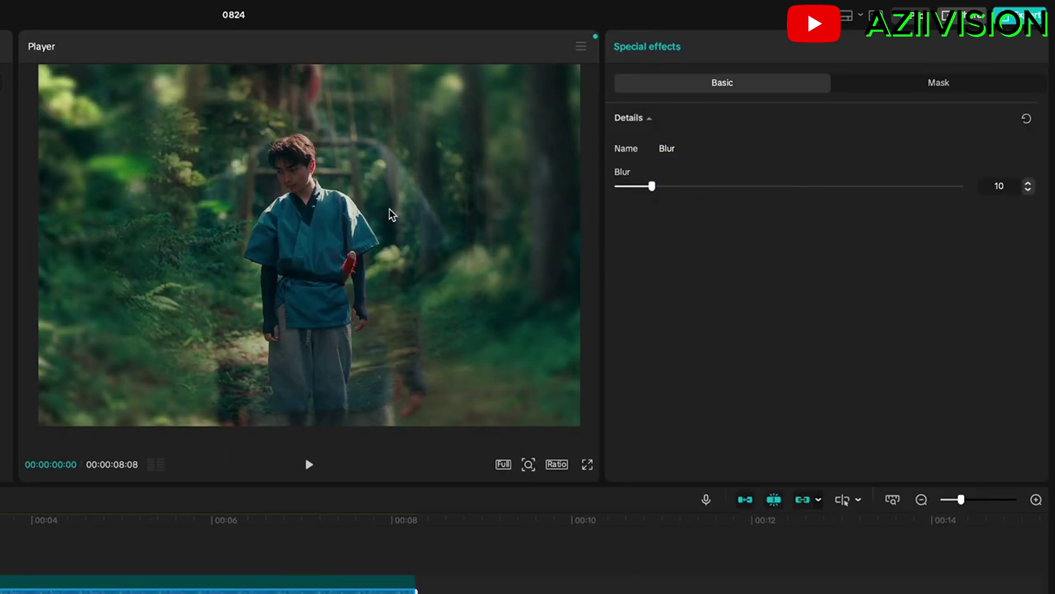
# Add the Chrome Blur effect to the top layer as well.
pyautogui.scroll(-1, 354, 291)
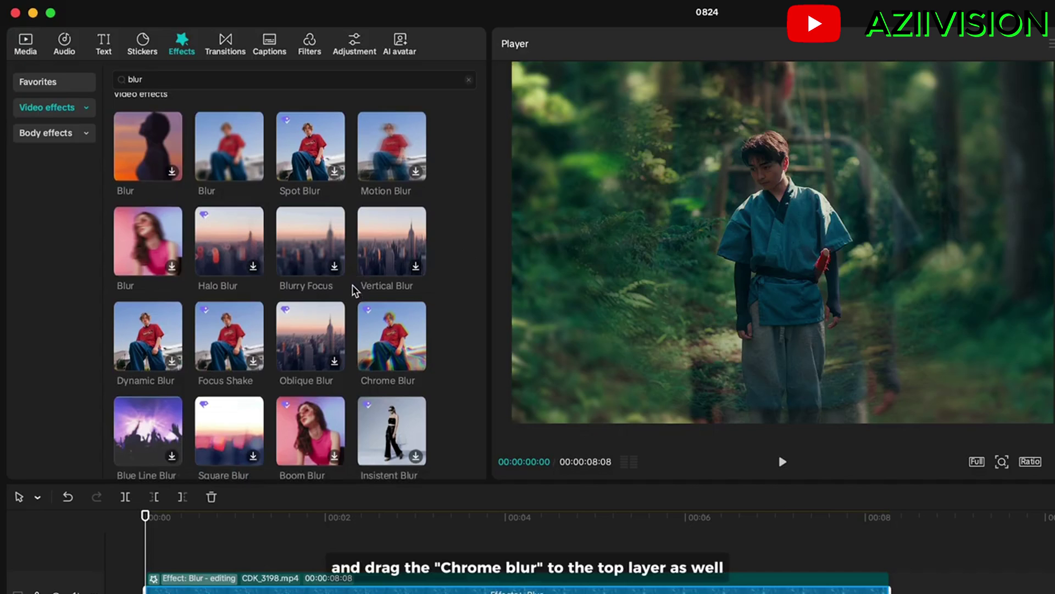
pyautogui.moveTo(369, 317); pyautogui.dragTo(411, 579)
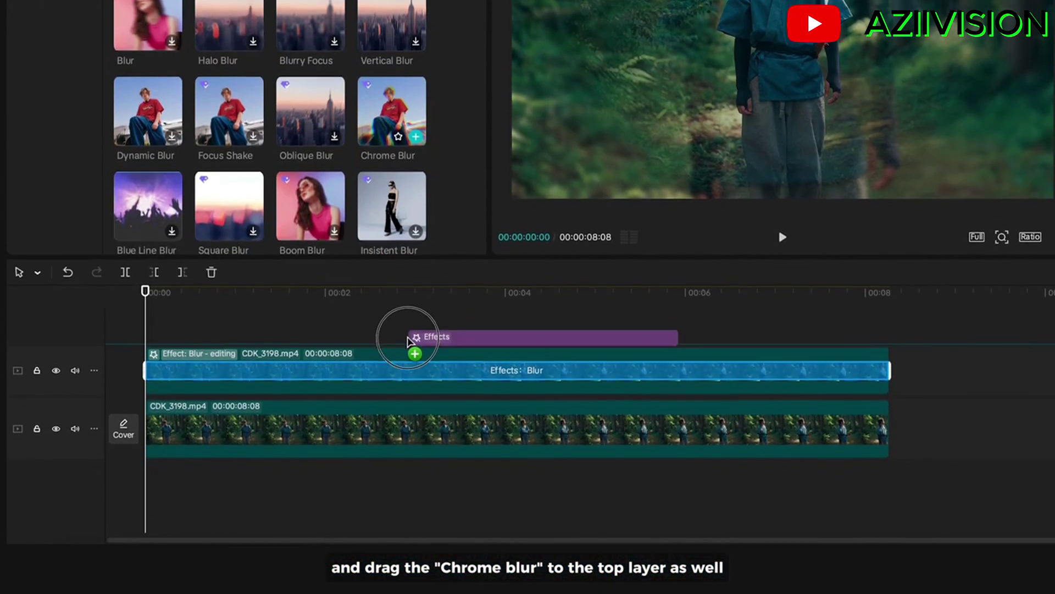
pyautogui.moveTo(411, 336); pyautogui.dragTo(412, 337)
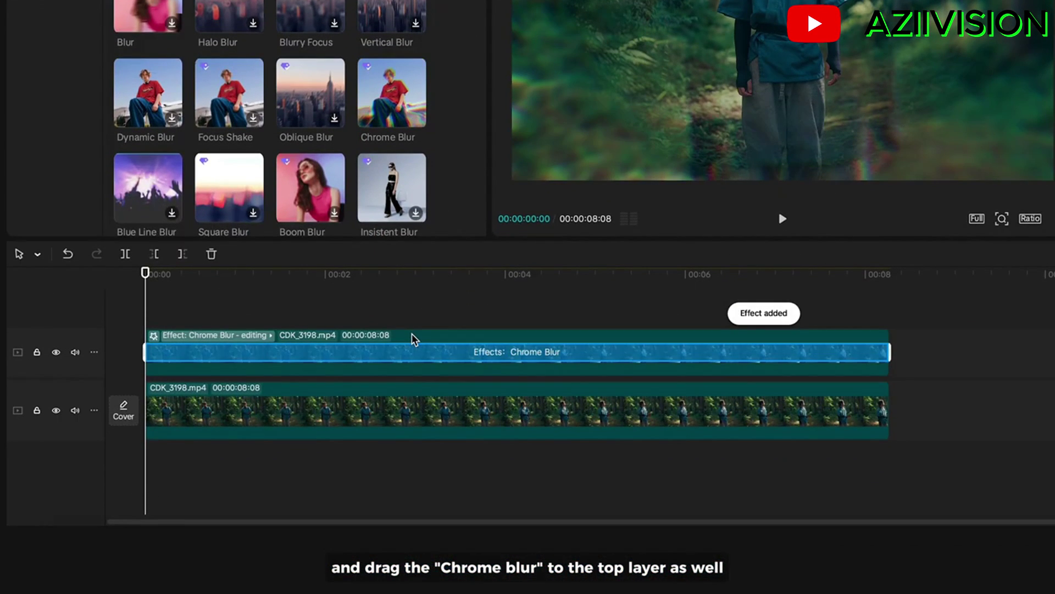
# Duplicate the top layer onto a new track, scale the copy to 400%, and play it back.
pyautogui.click(425, 373)
pyautogui.moveTo(423, 372); pyautogui.dragTo(415, 325)
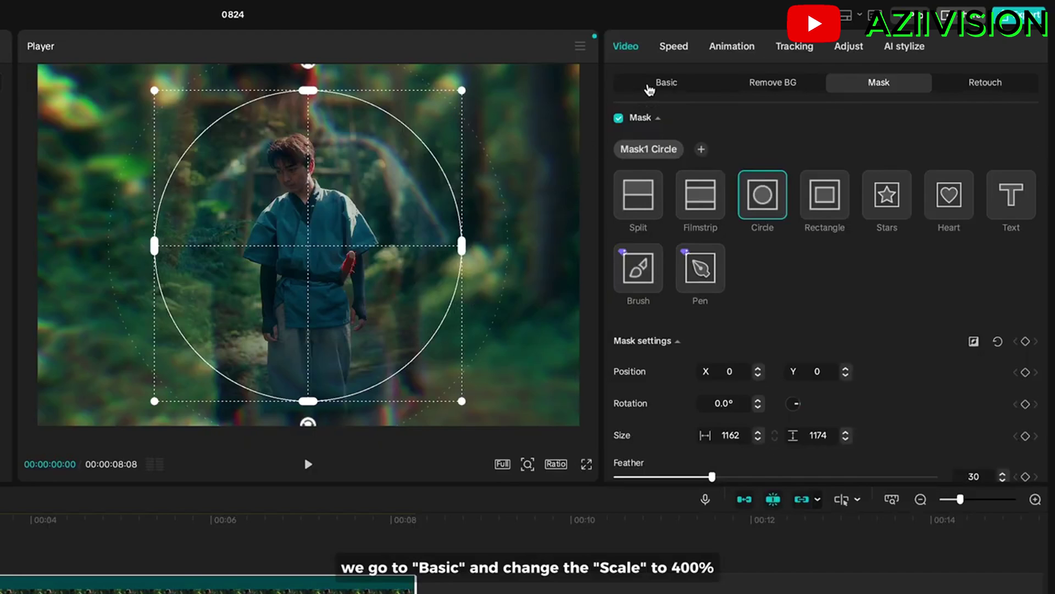
pyautogui.click(649, 88)
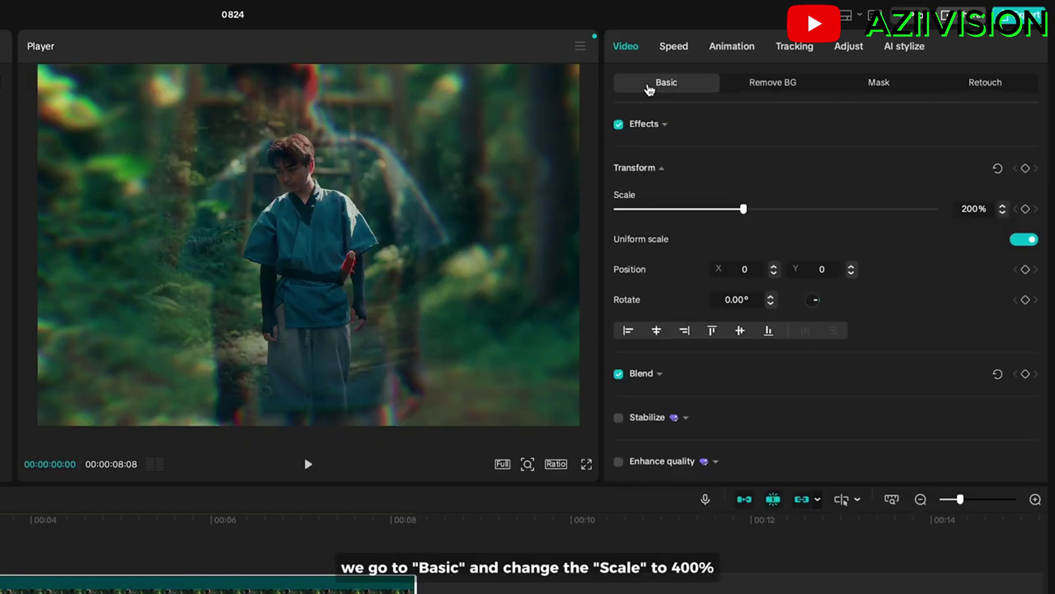
pyautogui.click(975, 208)
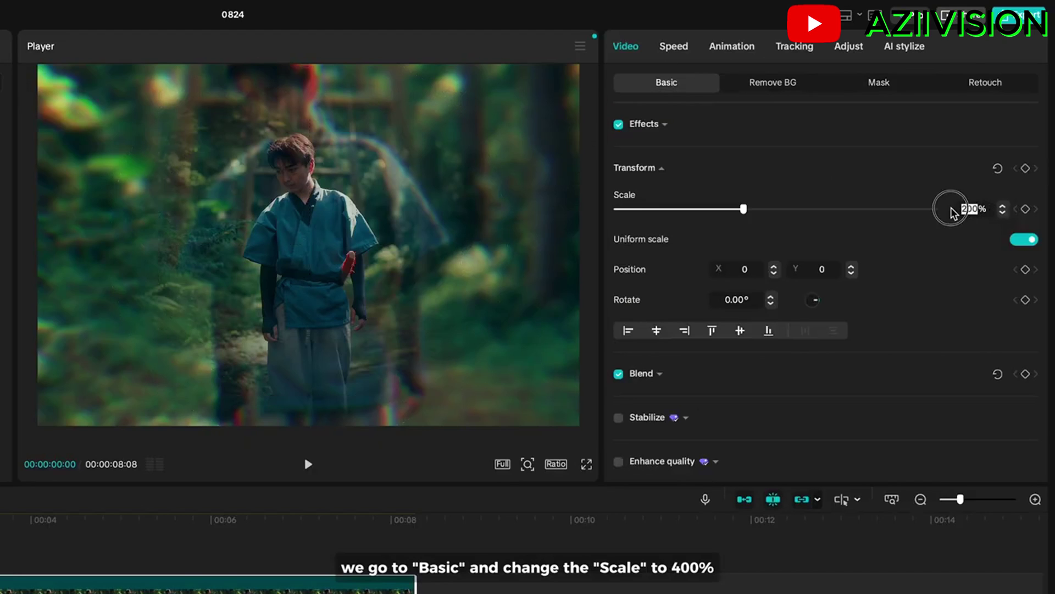
pyautogui.press('Return')
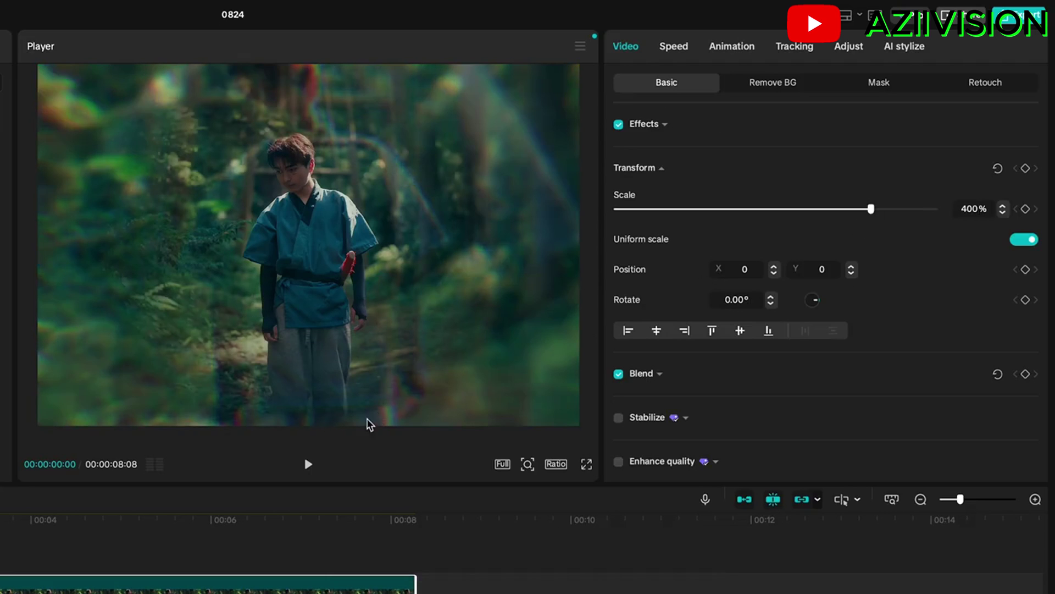
pyautogui.click(309, 463)
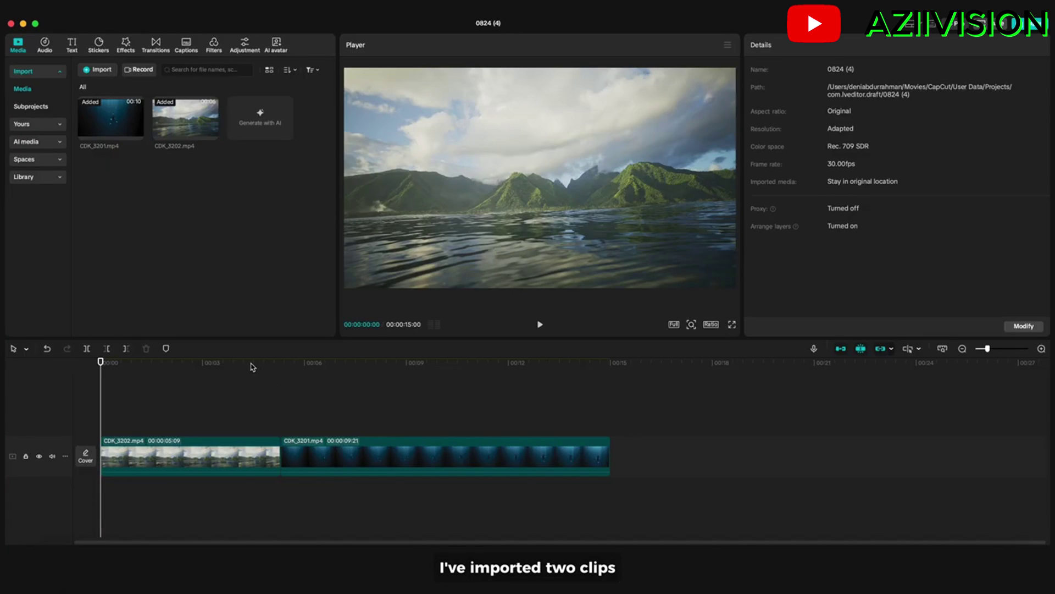
# Export the landscape clip's last frame as a 4K JPEG still.
pyautogui.moveTo(252, 367); pyautogui.dragTo(276, 376)
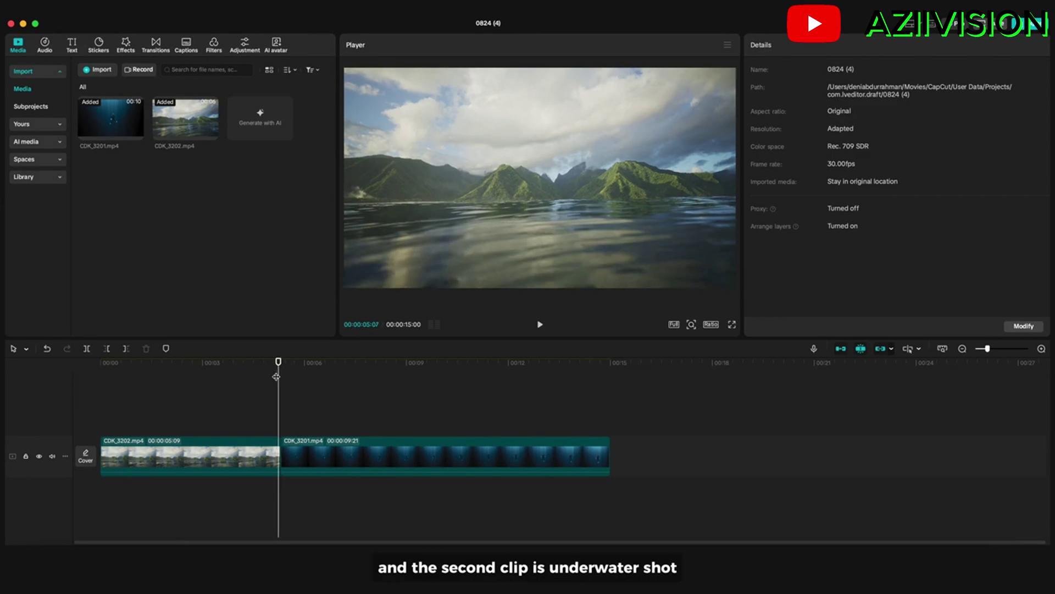
pyautogui.press('Right')
pyautogui.press('Right')
pyautogui.press('Right')
pyautogui.press('Right')
pyautogui.press('Left')
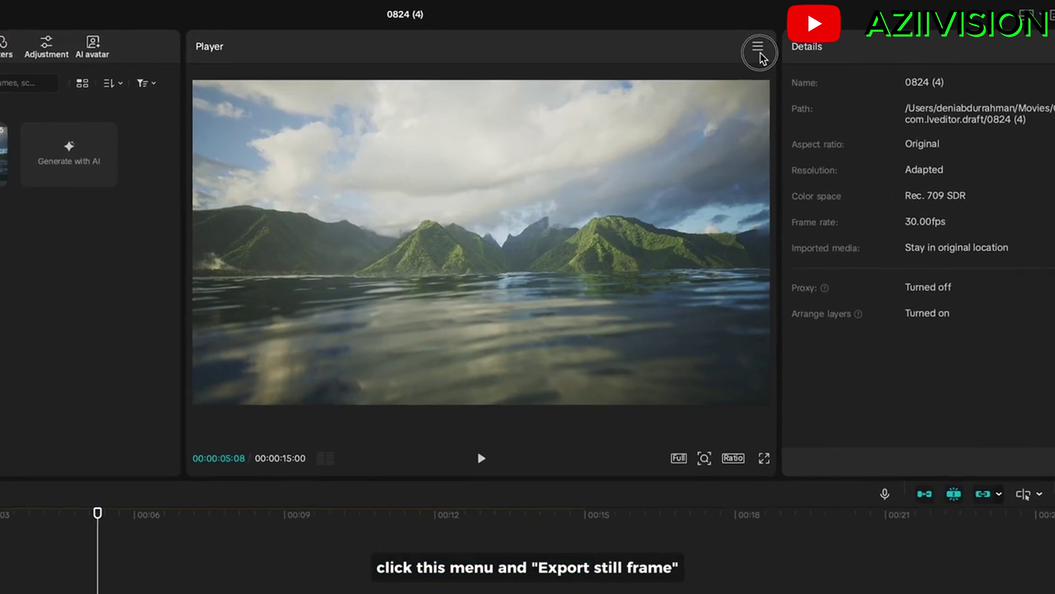
pyautogui.click(746, 48)
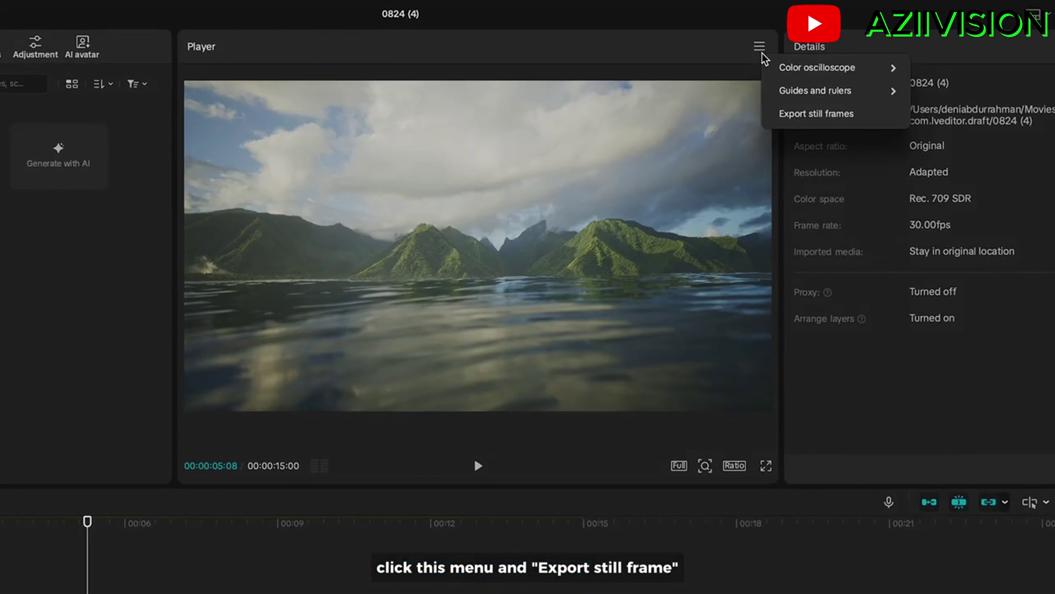
pyautogui.click(803, 110)
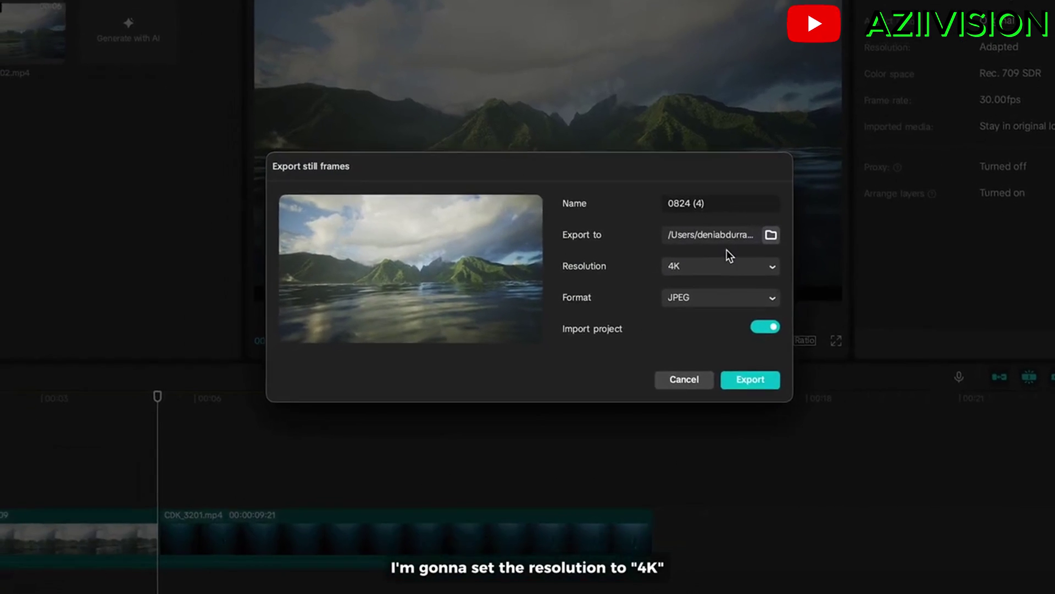
pyautogui.click(654, 391)
pyautogui.click(709, 352)
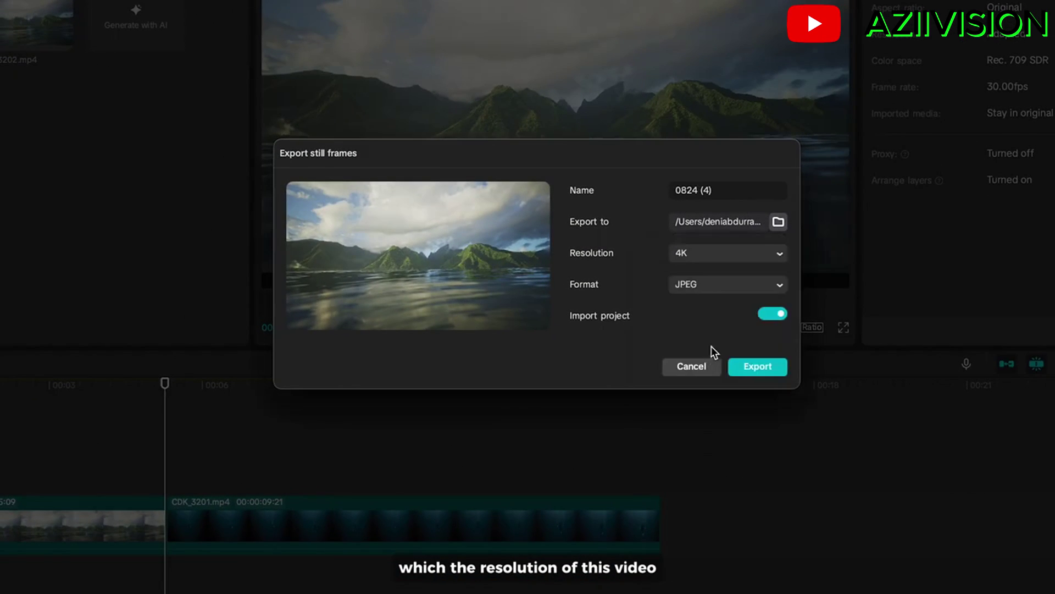
pyautogui.click(707, 289)
pyautogui.click(710, 301)
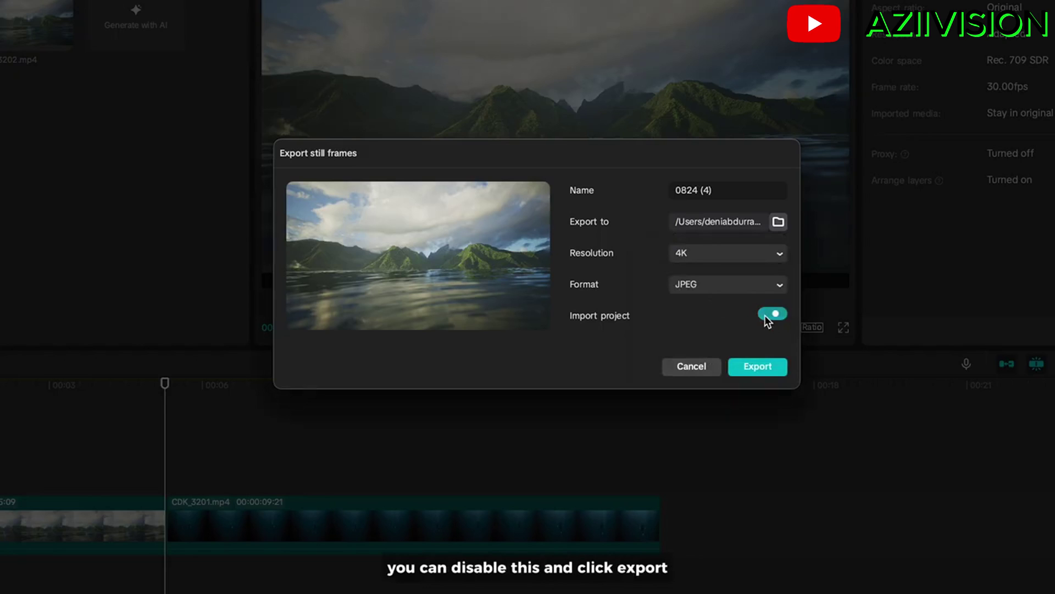
pyautogui.click(762, 367)
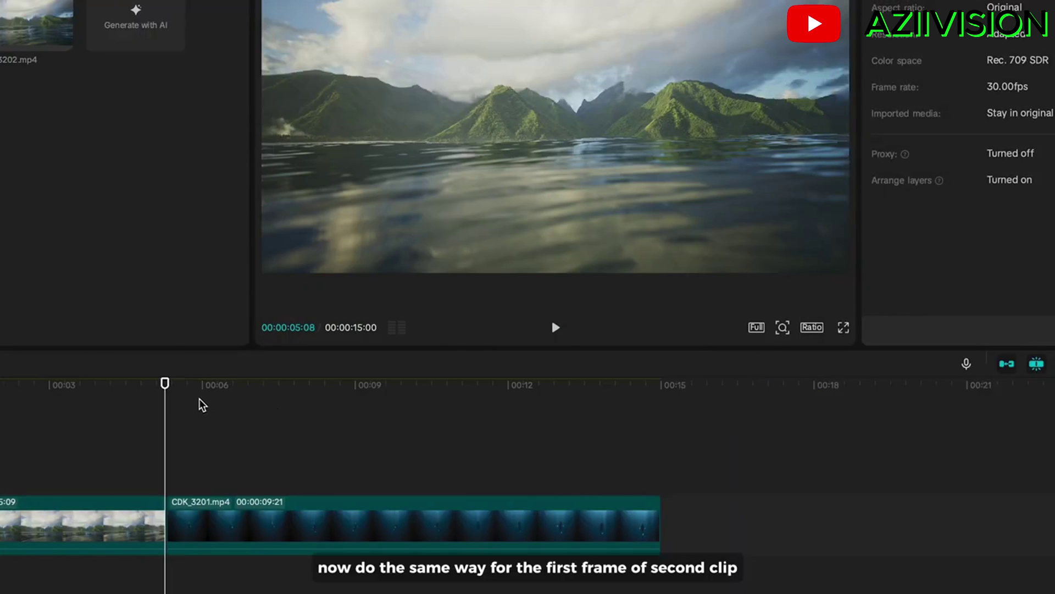
# Export the diver clip's first frame as a still with the same settings.
pyautogui.press('Right')
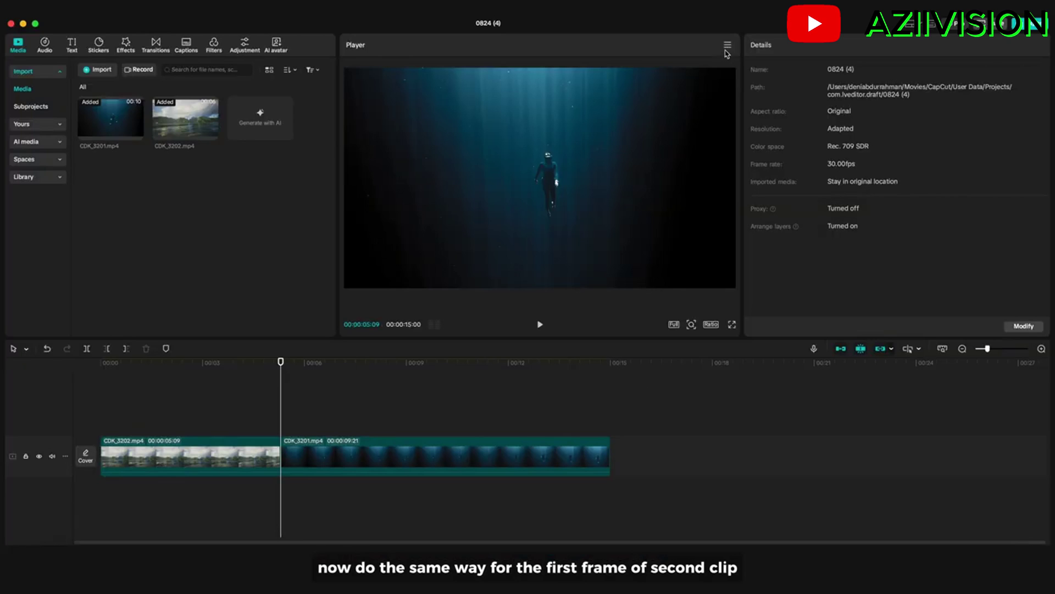
pyautogui.click(726, 47)
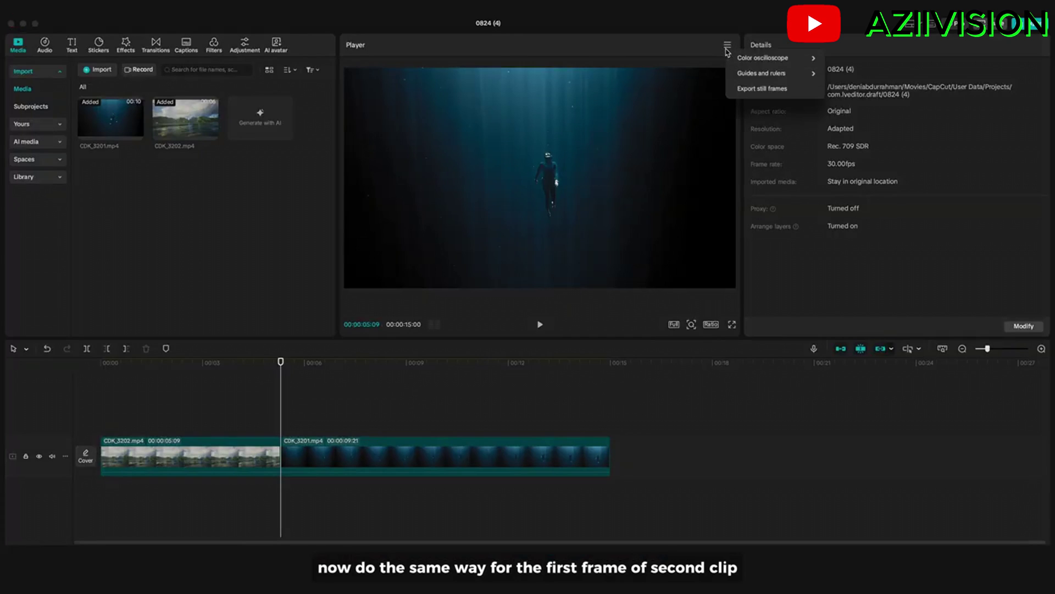
pyautogui.click(739, 86)
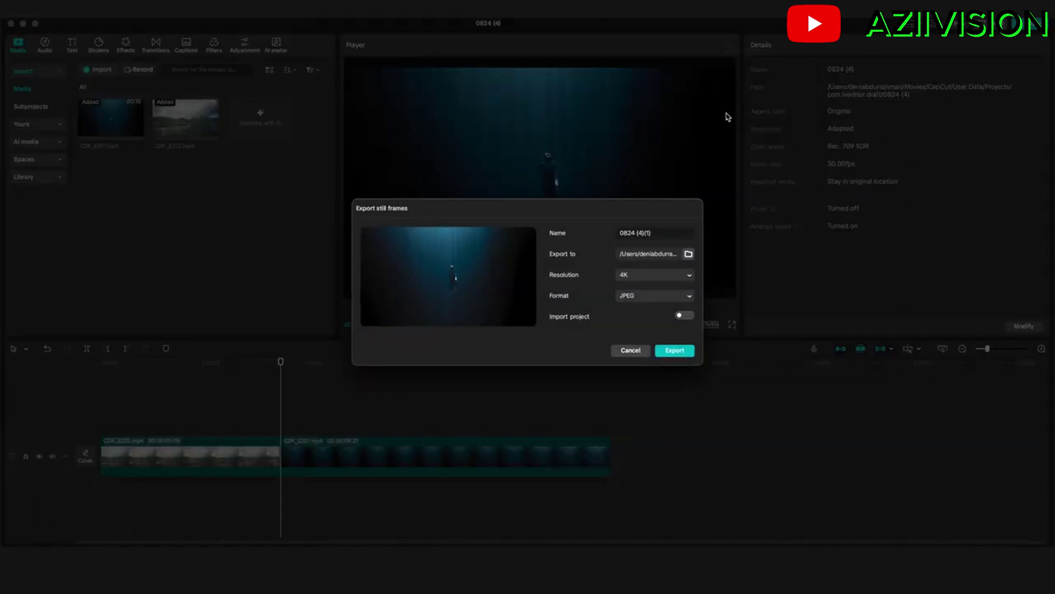
pyautogui.click(685, 354)
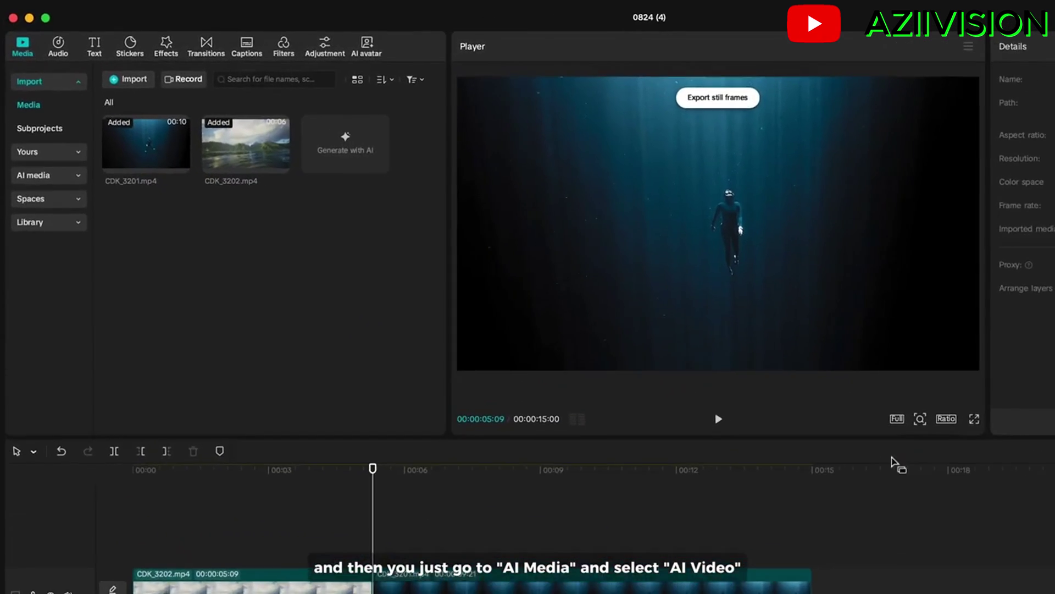
# Start an AI video in multiple-images mode with 0824 (4).jpg as the first frame.
pyautogui.click(66, 175)
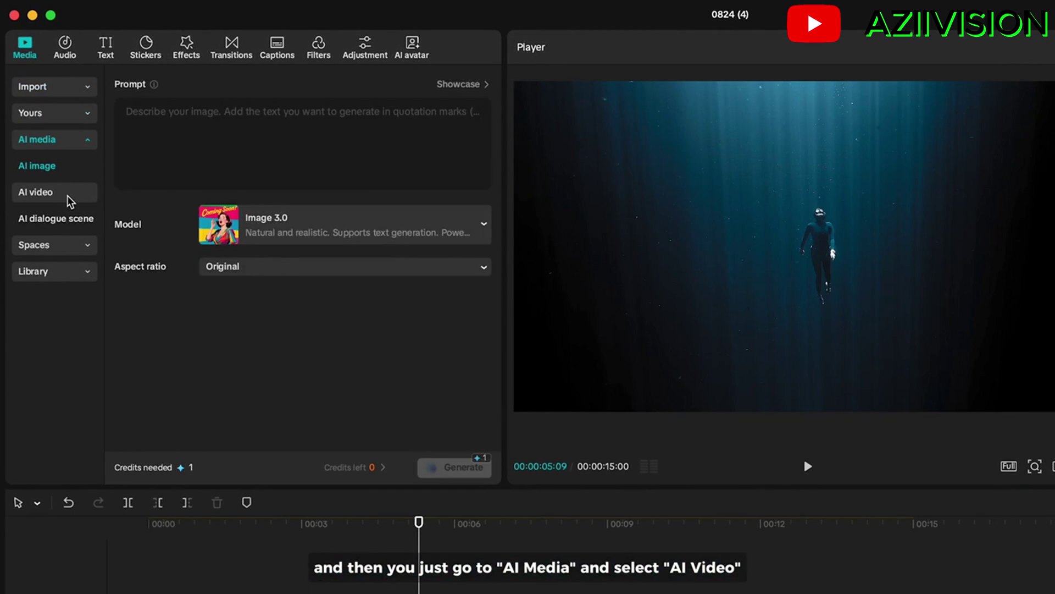
pyautogui.click(69, 198)
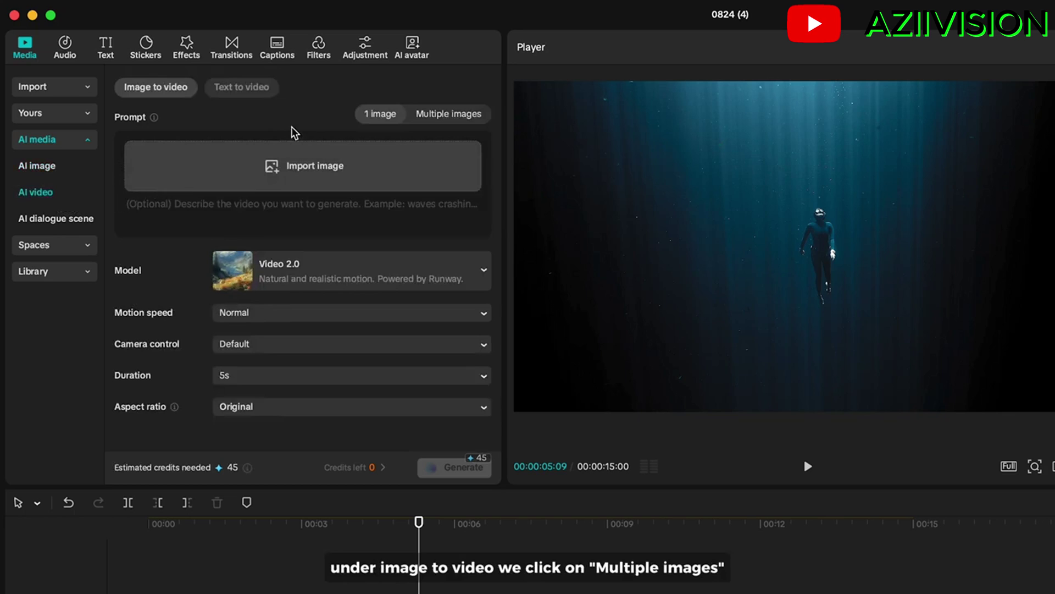
pyautogui.click(425, 117)
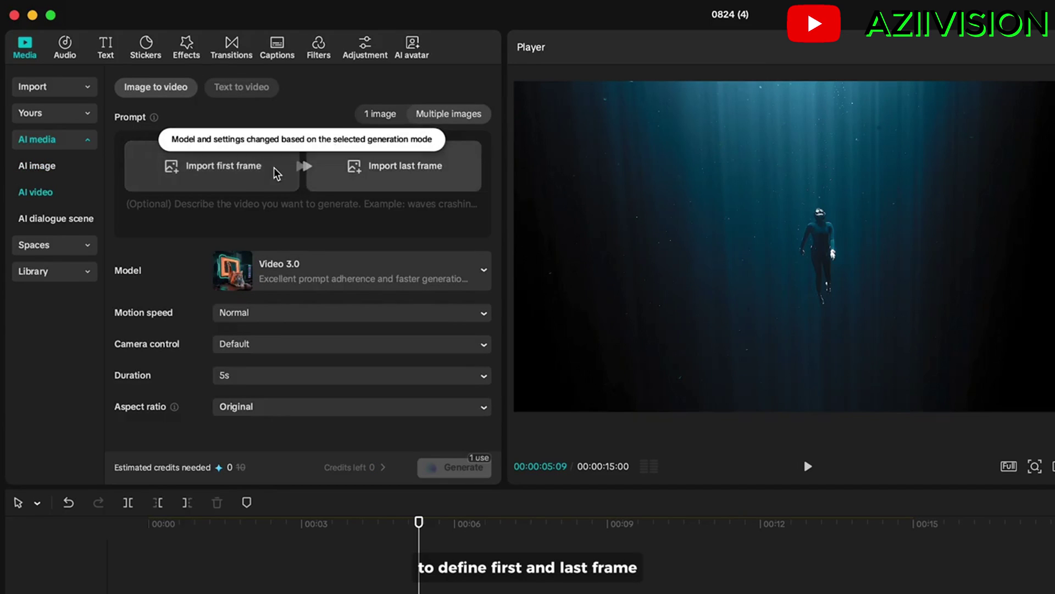
pyautogui.click(295, 176)
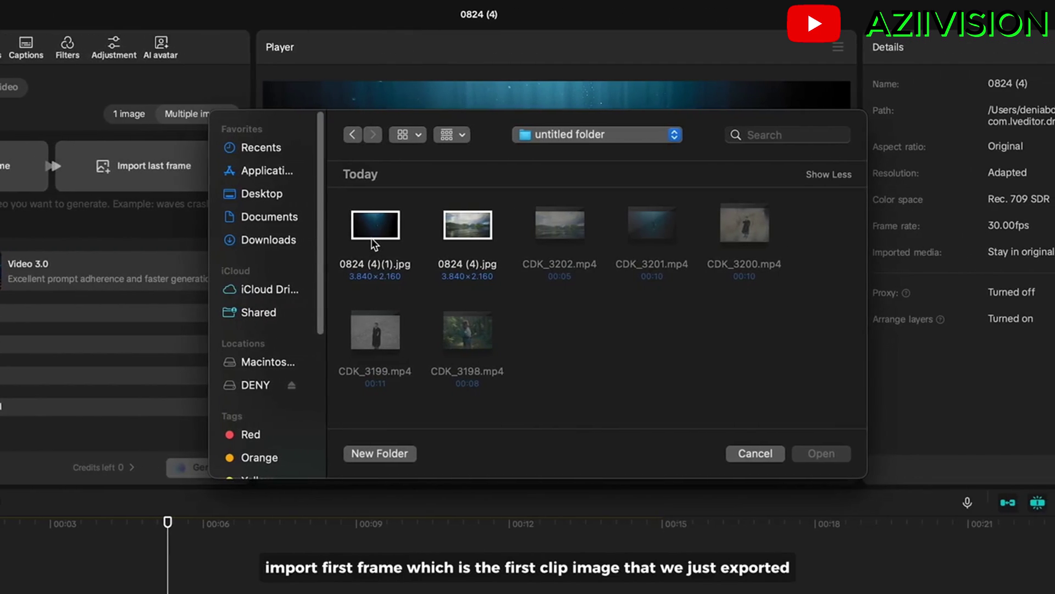
pyautogui.click(430, 266)
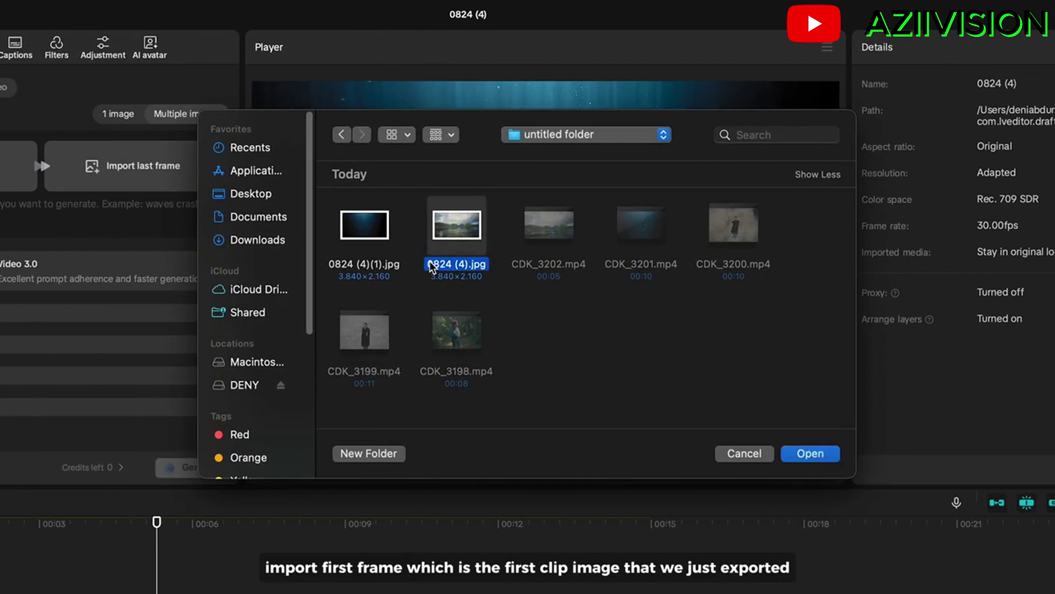
pyautogui.click(811, 456)
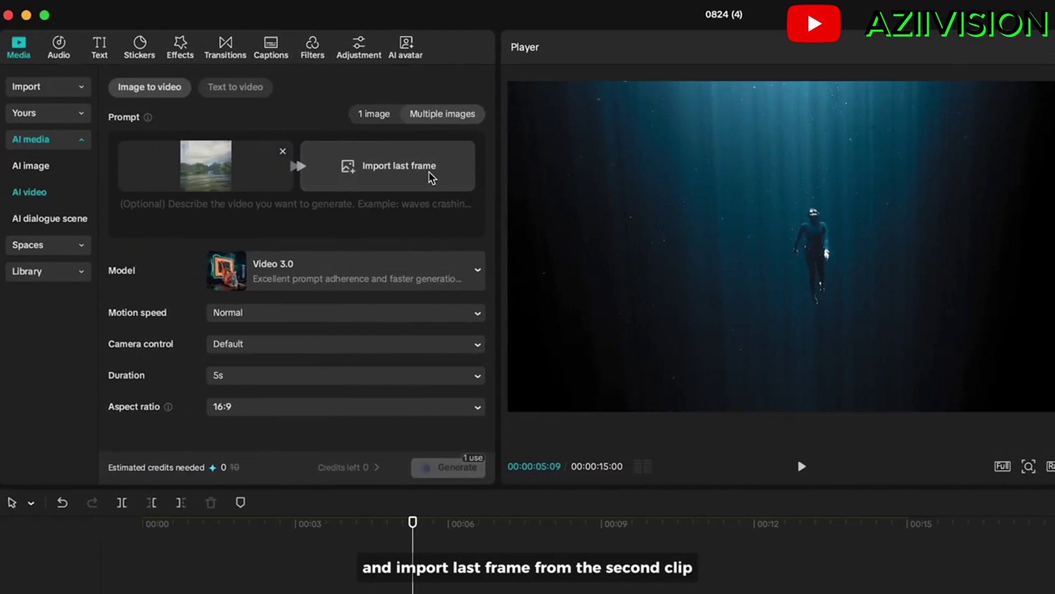
# Load the underwater still 0824 (4)(1).jpg as the last frame.
pyautogui.click(428, 172)
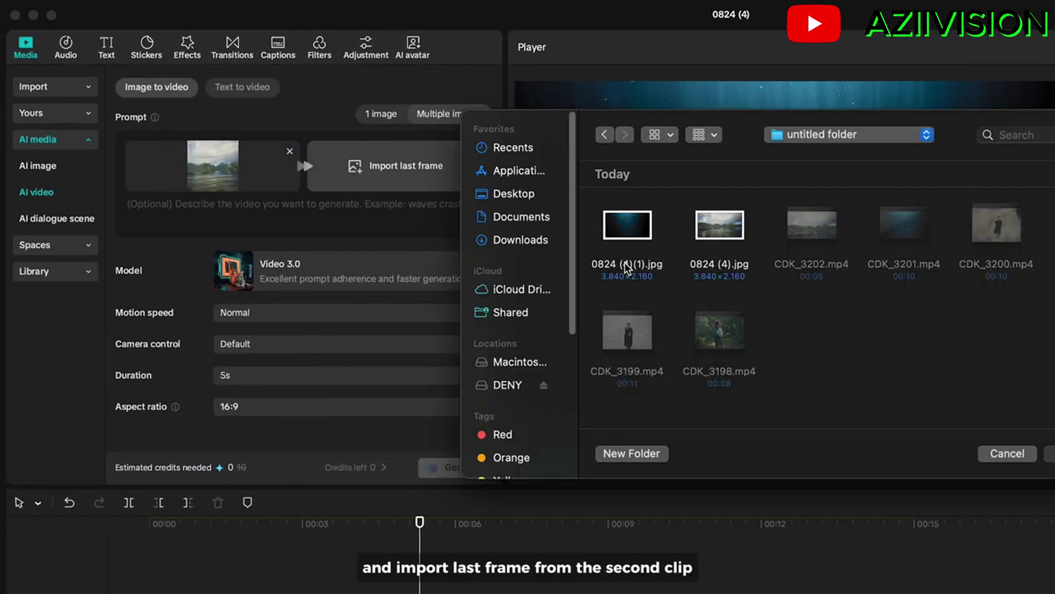
pyautogui.click(627, 268)
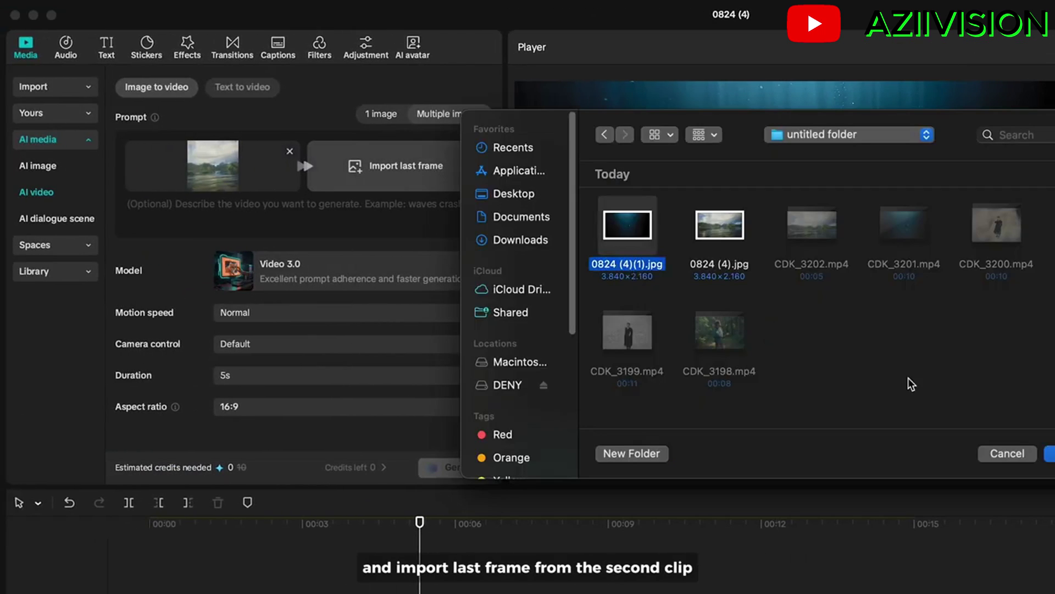
pyautogui.click(1050, 453)
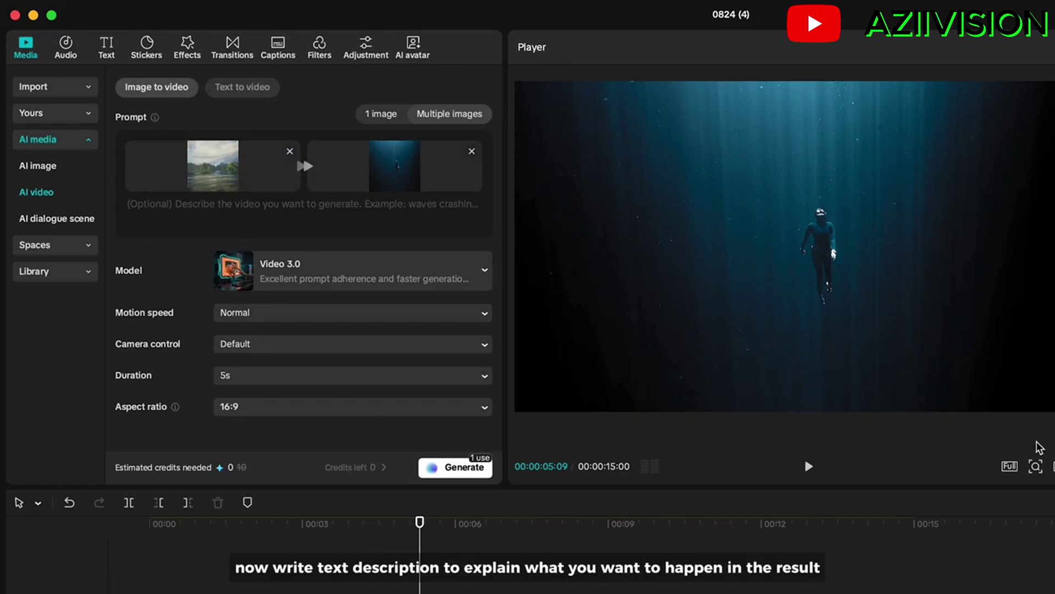
# Write the mountain-landscape-to-underwater transition prompt and keep the Video 3.0 model.
pyautogui.click(410, 214)
pyautogui.write('A cinematic shot')
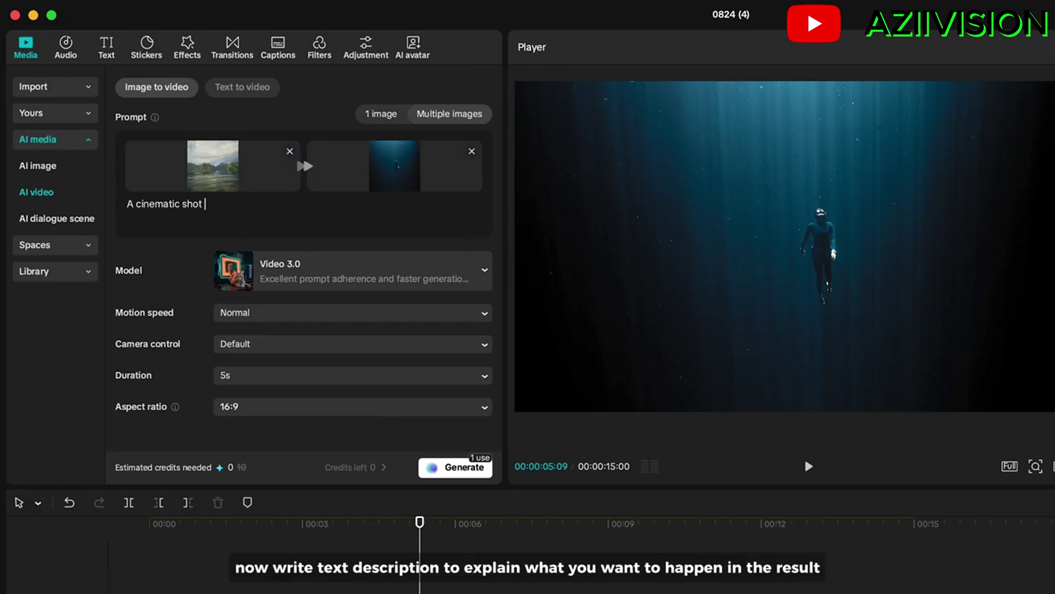
pyautogui.write(' begins with majestic mountain landcscape')
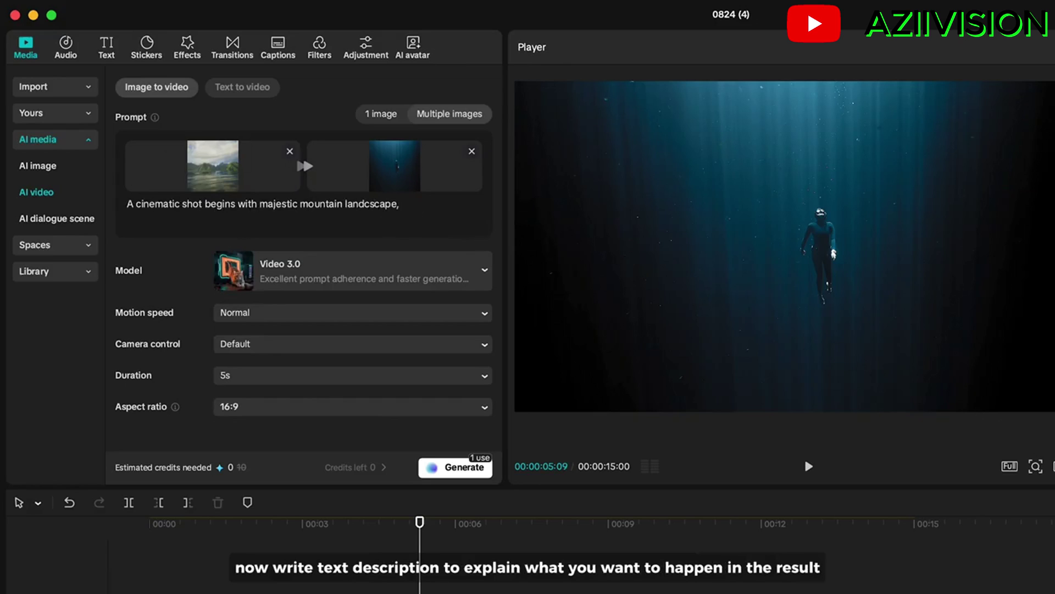
pyautogui.write(', then smoothly transition downwar')
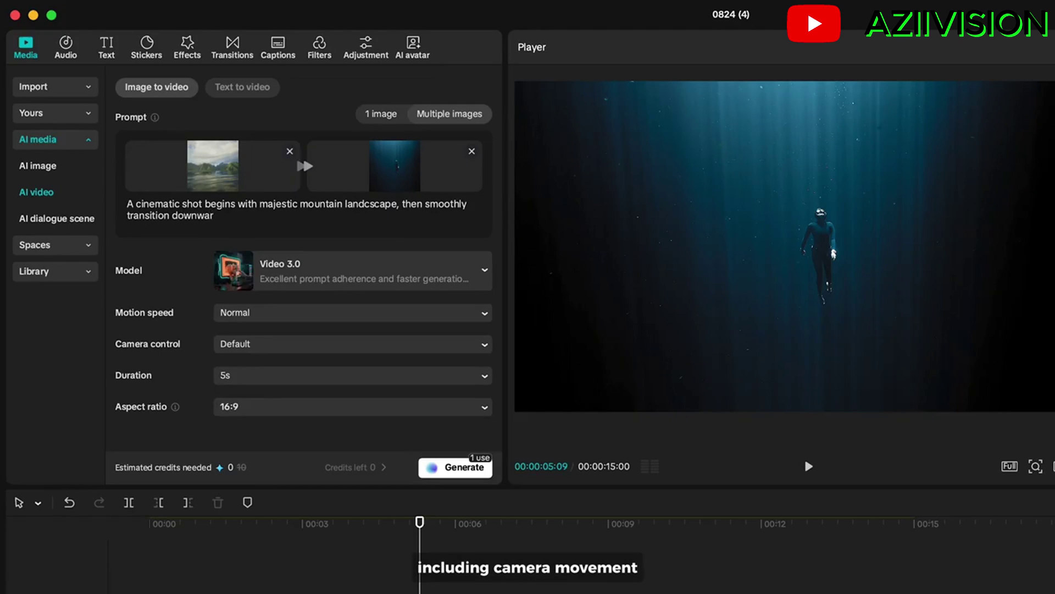
pyautogui.write('ver gliding gracefully')
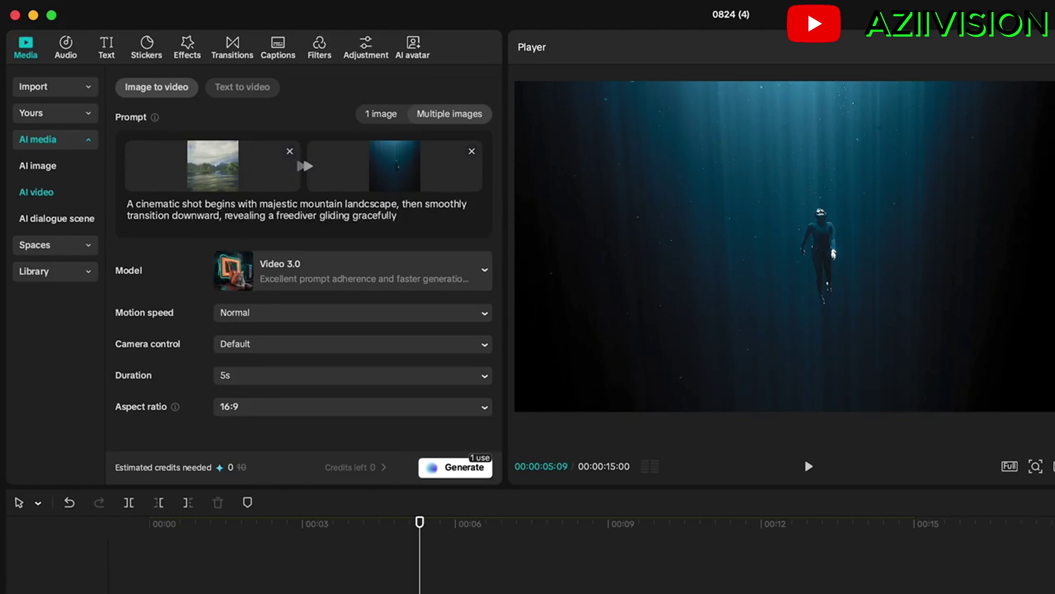
pyautogui.write('h the surface')
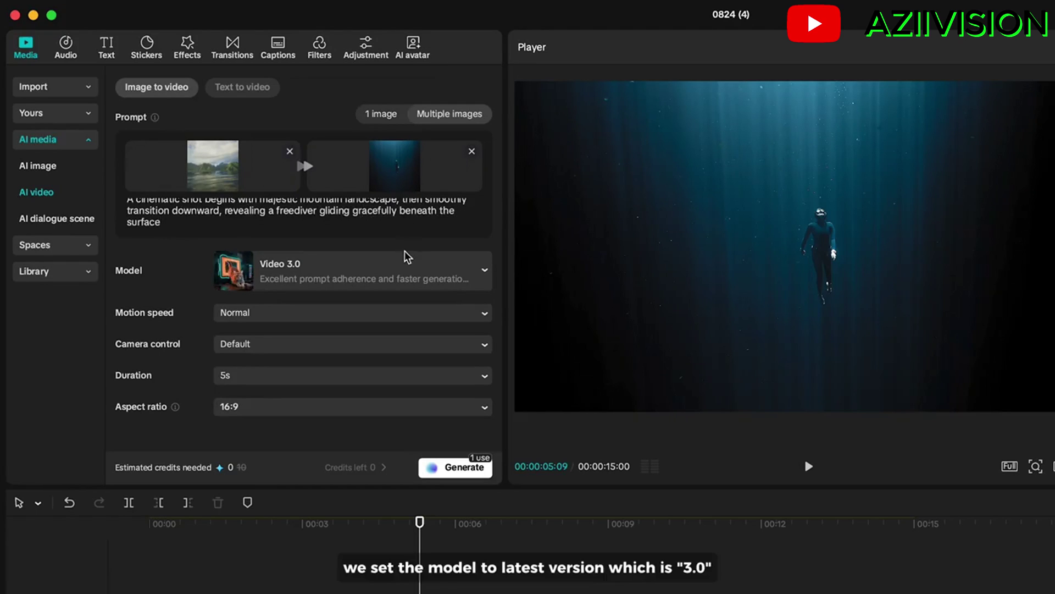
pyautogui.click(407, 266)
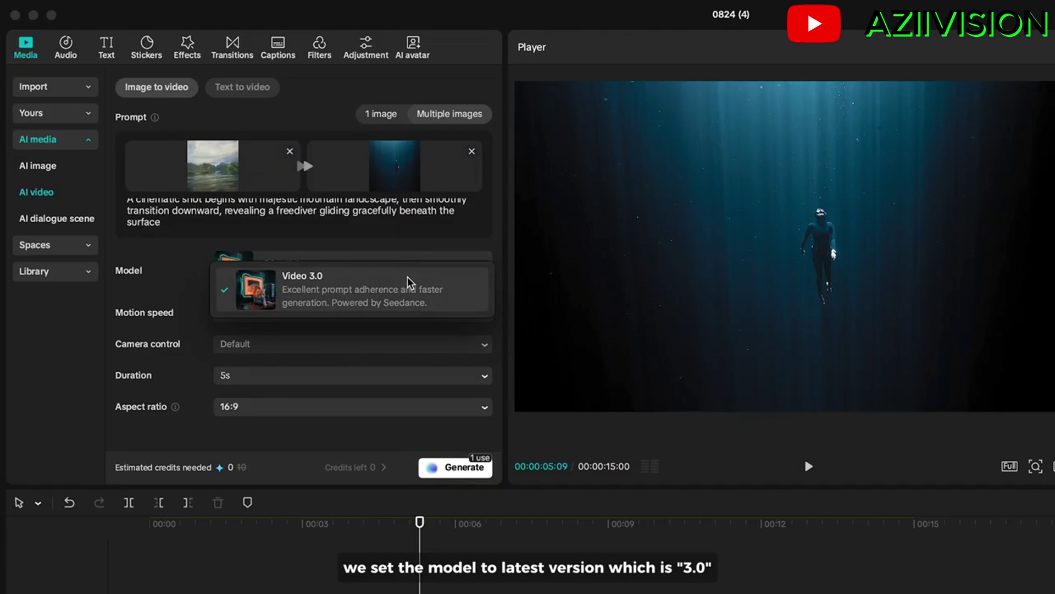
pyautogui.click(405, 283)
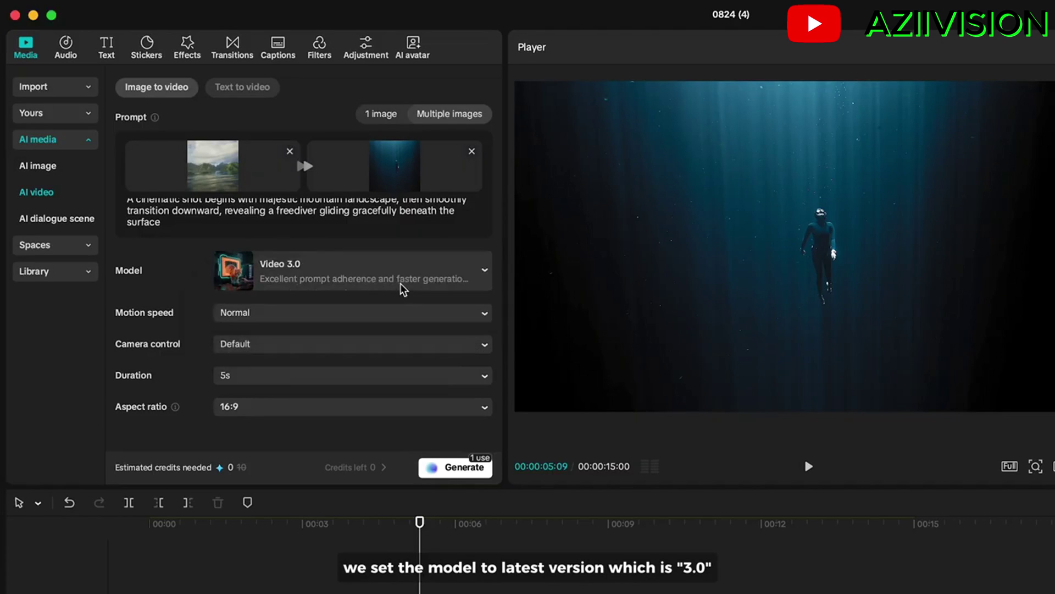
# Keep motion speed at Normal and the duration at 5 seconds.
pyautogui.click(395, 311)
pyautogui.click(396, 316)
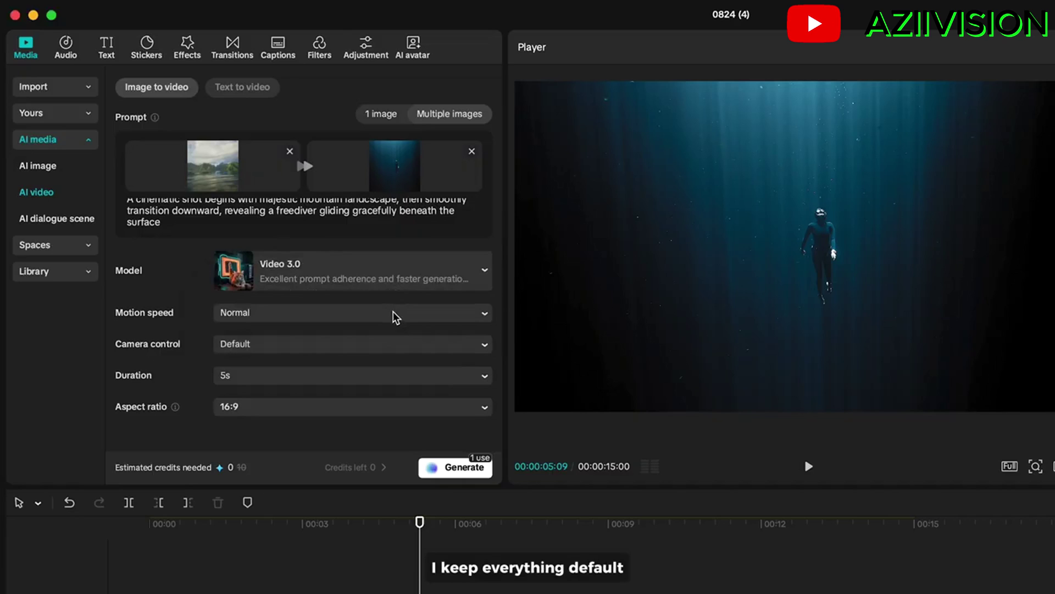
pyautogui.click(358, 375)
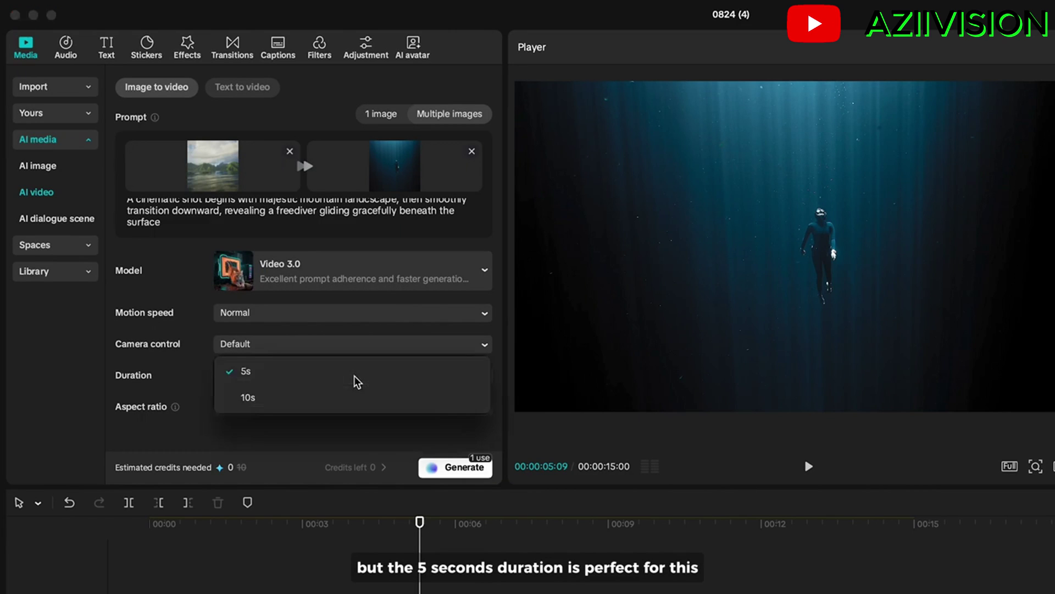
pyautogui.click(341, 374)
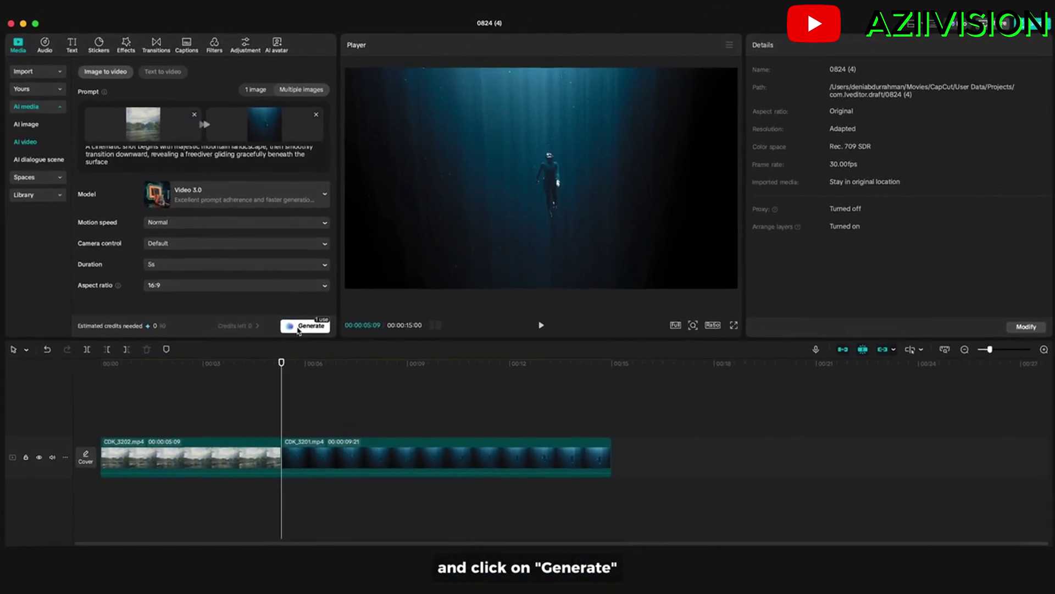
# Generate the 5-second AI transition clip and scrub through the result.
pyautogui.click(305, 326)
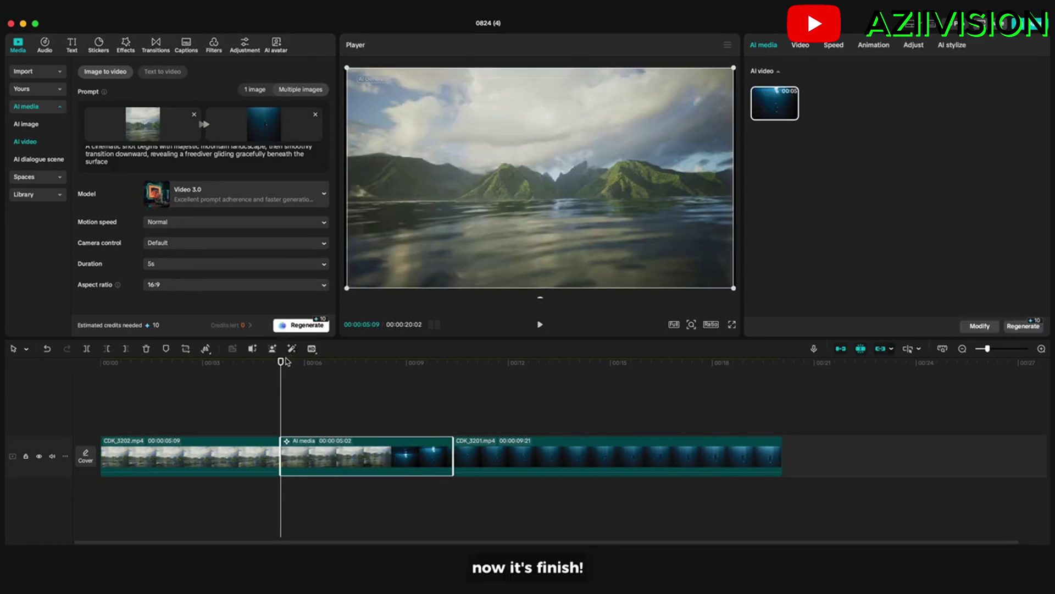
pyautogui.moveTo(282, 362); pyautogui.dragTo(158, 365)
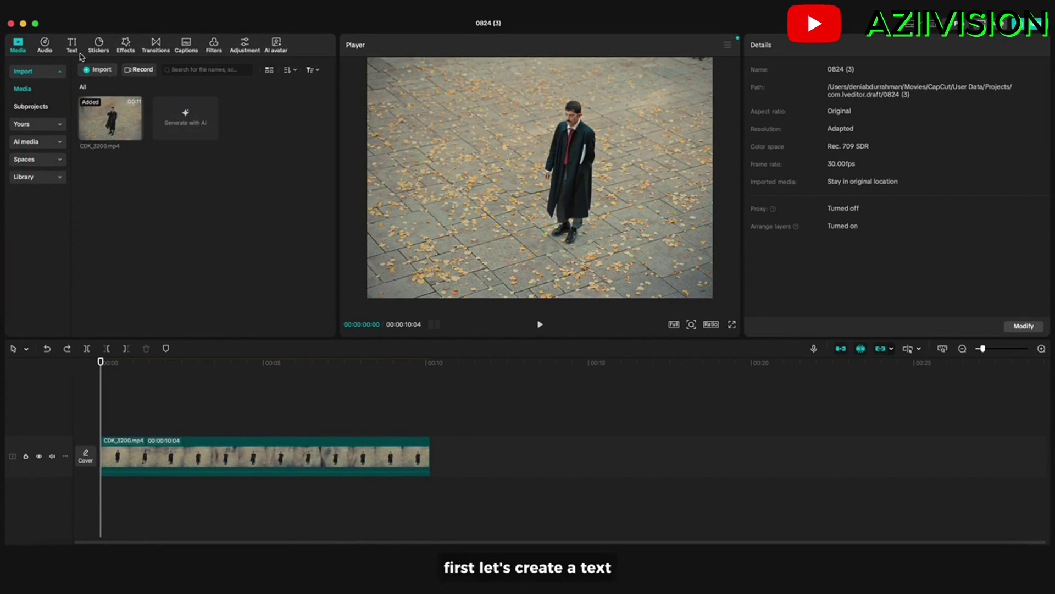
# Add a full-length 'Vienna' title in Monument Extended size 32 and copy the video above it.
pyautogui.click(72, 44)
pyautogui.moveTo(101, 86); pyautogui.dragTo(431, 427)
pyautogui.moveTo(789, 95); pyautogui.dragTo(770, 95)
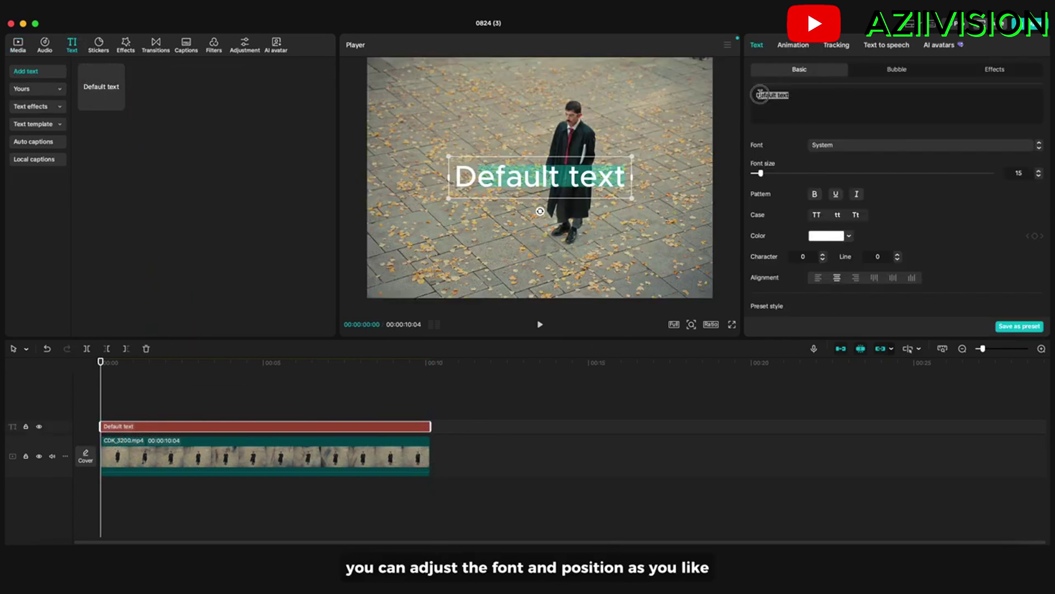
pyautogui.write('Vienna')
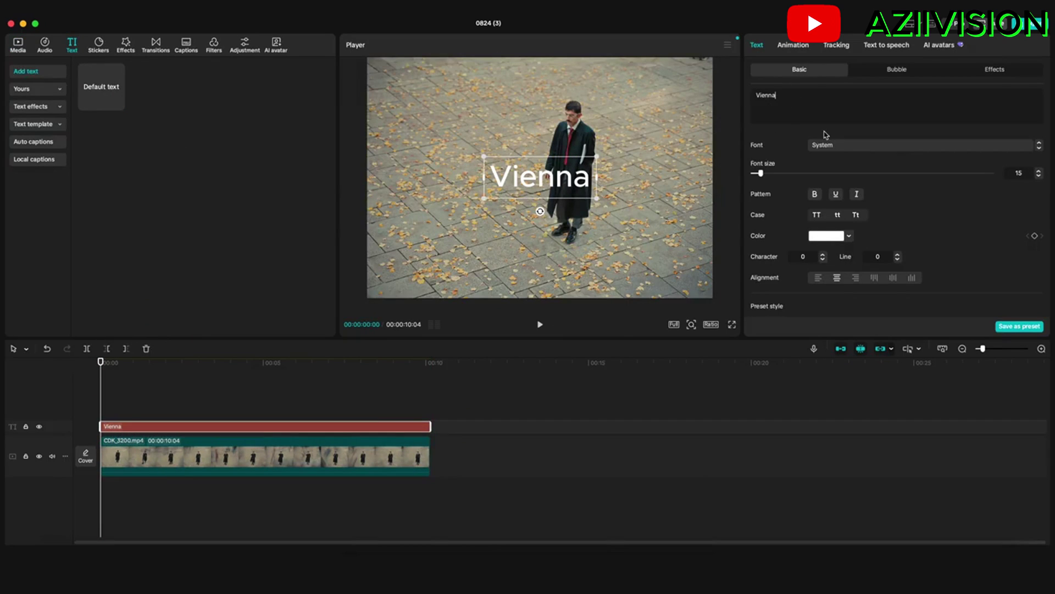
pyautogui.click(840, 144)
pyautogui.click(858, 191)
pyautogui.moveTo(771, 175); pyautogui.dragTo(776, 175)
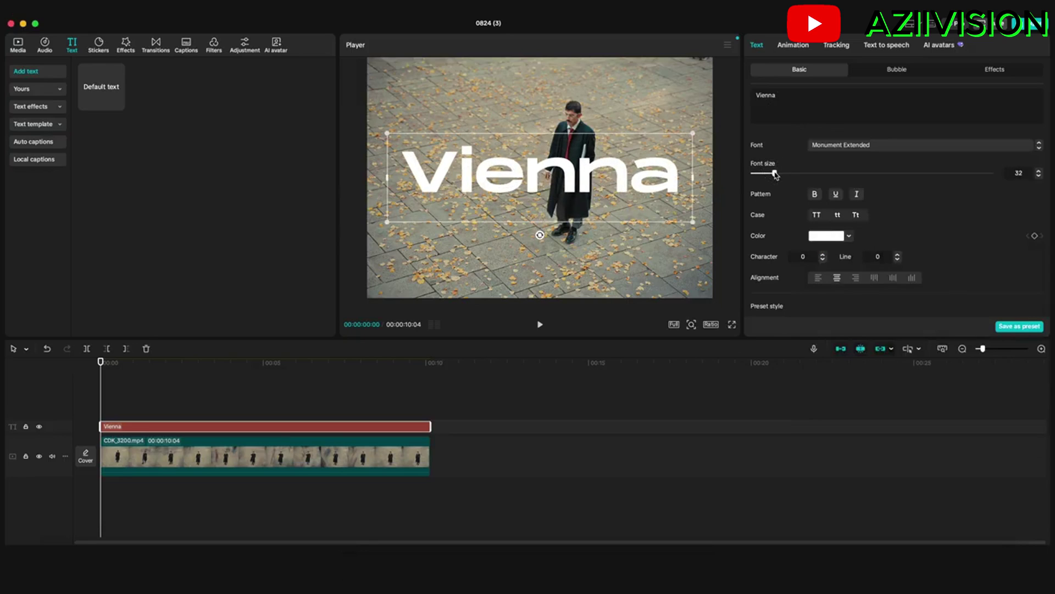
pyautogui.moveTo(338, 451); pyautogui.dragTo(327, 398)
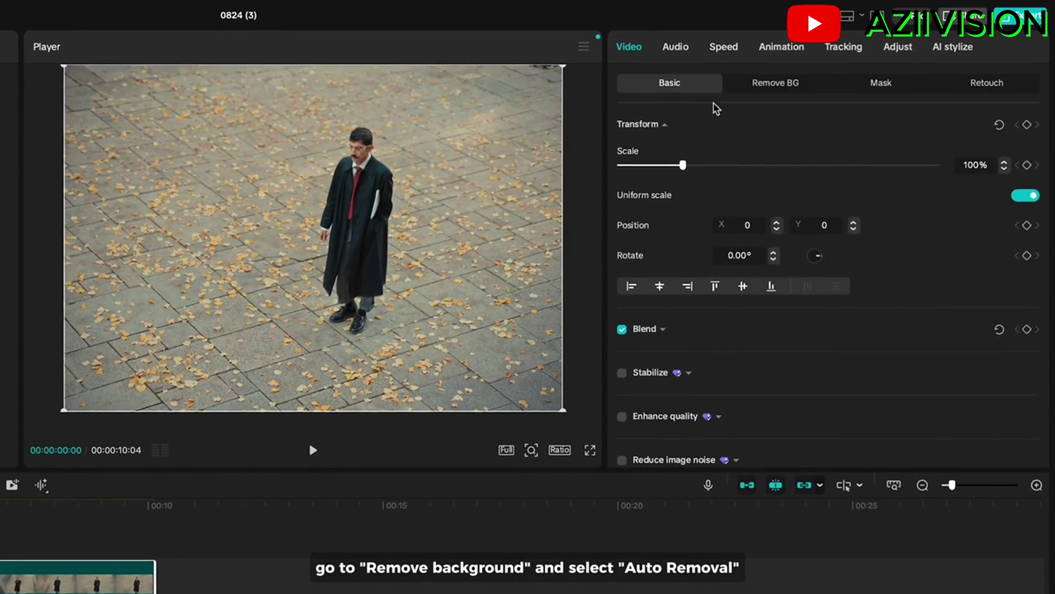
# Apply Auto removal to cut out the background of the top video copy.
pyautogui.click(760, 88)
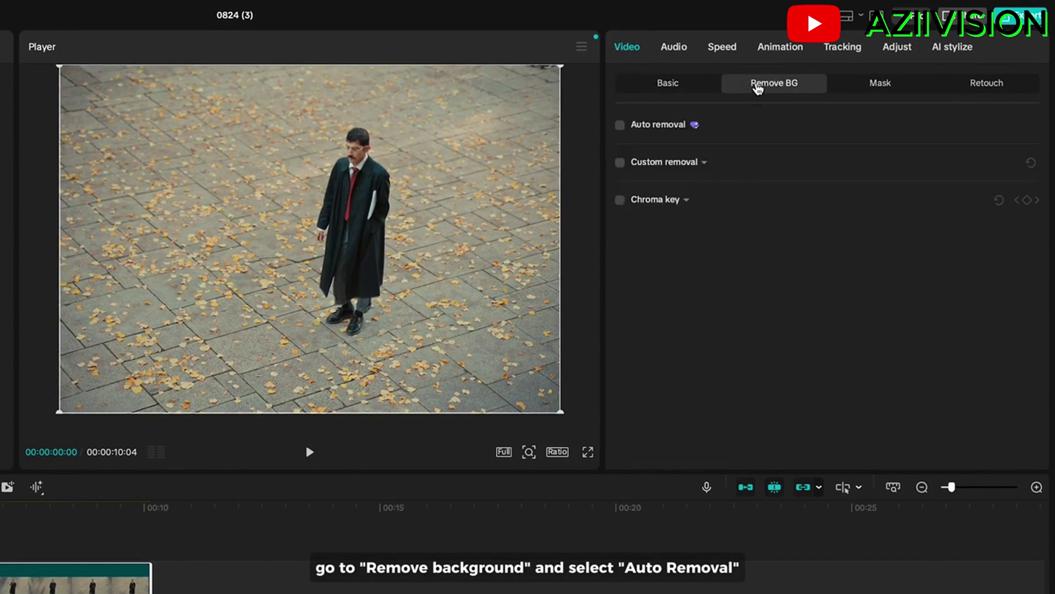
pyautogui.click(620, 127)
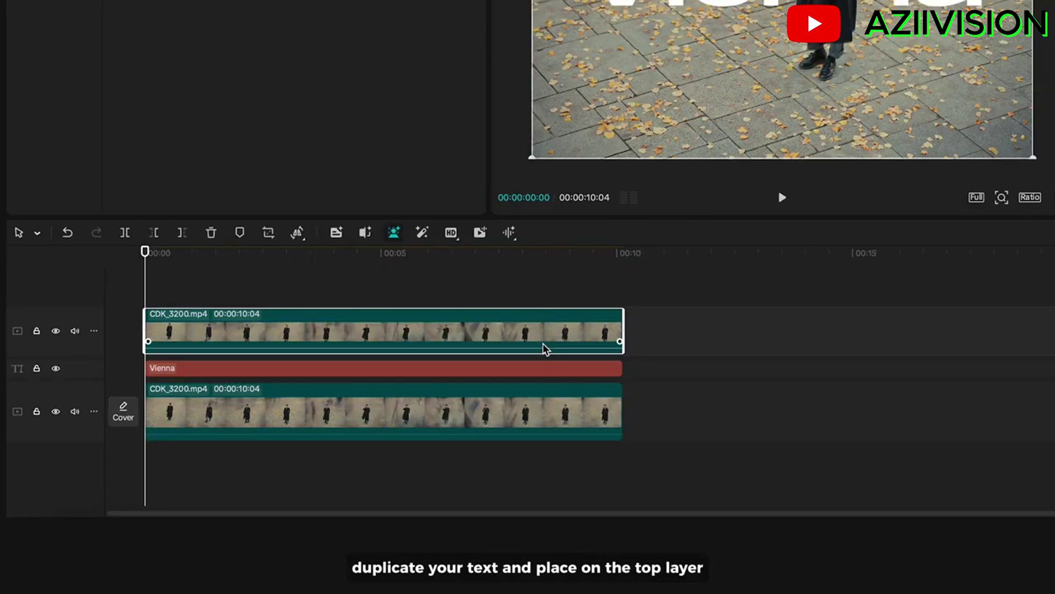
# Copy the Vienna title onto the topmost track and set its colour to black.
pyautogui.click(537, 370)
pyautogui.moveTo(537, 370); pyautogui.dragTo(513, 301)
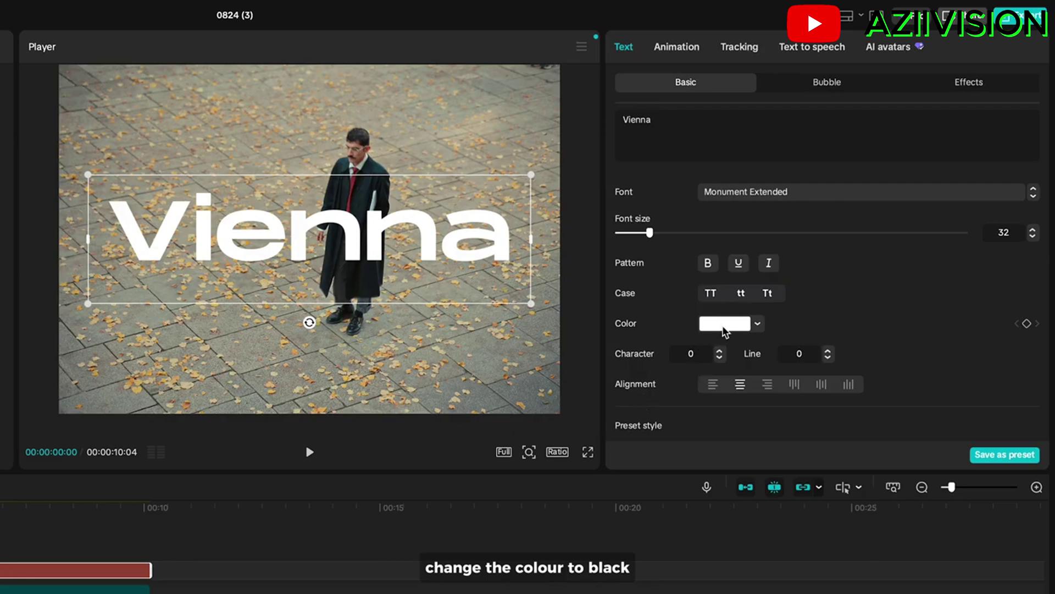
pyautogui.click(725, 324)
pyautogui.moveTo(709, 367); pyautogui.dragTo(644, 459)
pyautogui.click(895, 361)
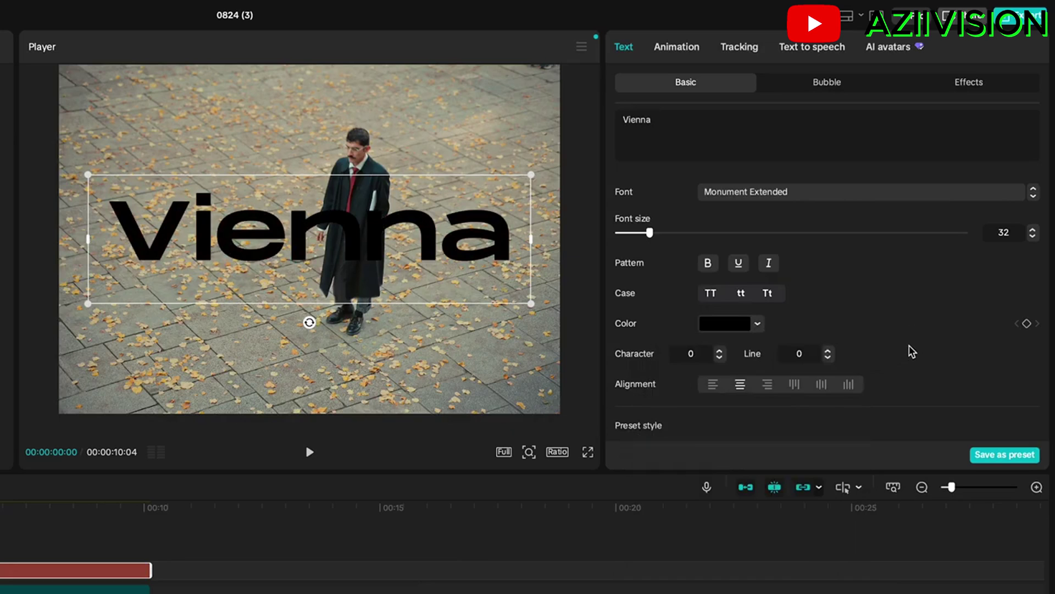
# Add a white stroke with thickness 12 to the black Vienna title.
pyautogui.scroll(-10, 909, 348)
pyautogui.scroll(-4, 911, 350)
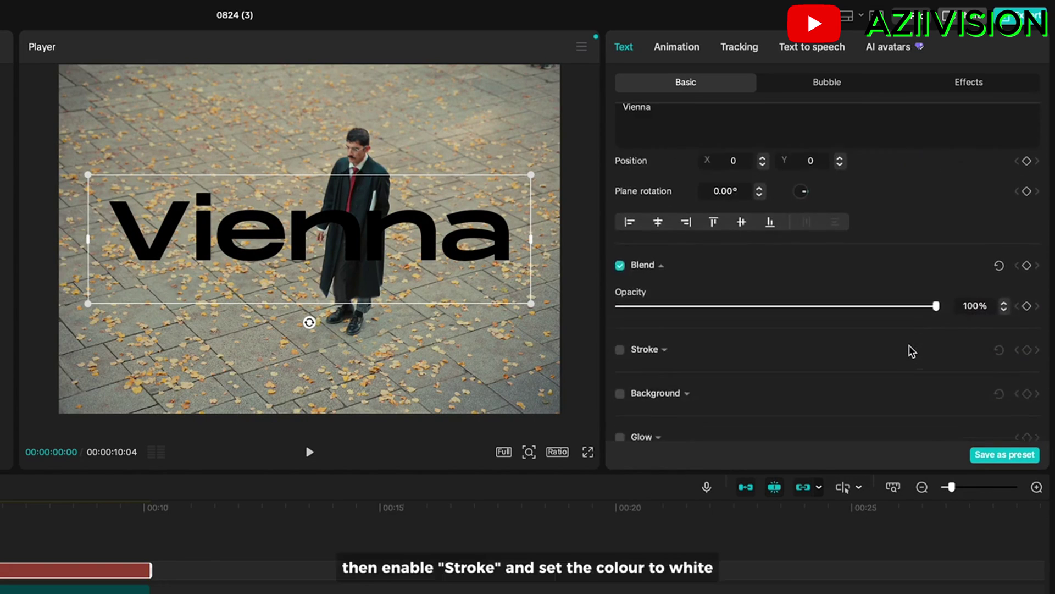
pyautogui.click(621, 312)
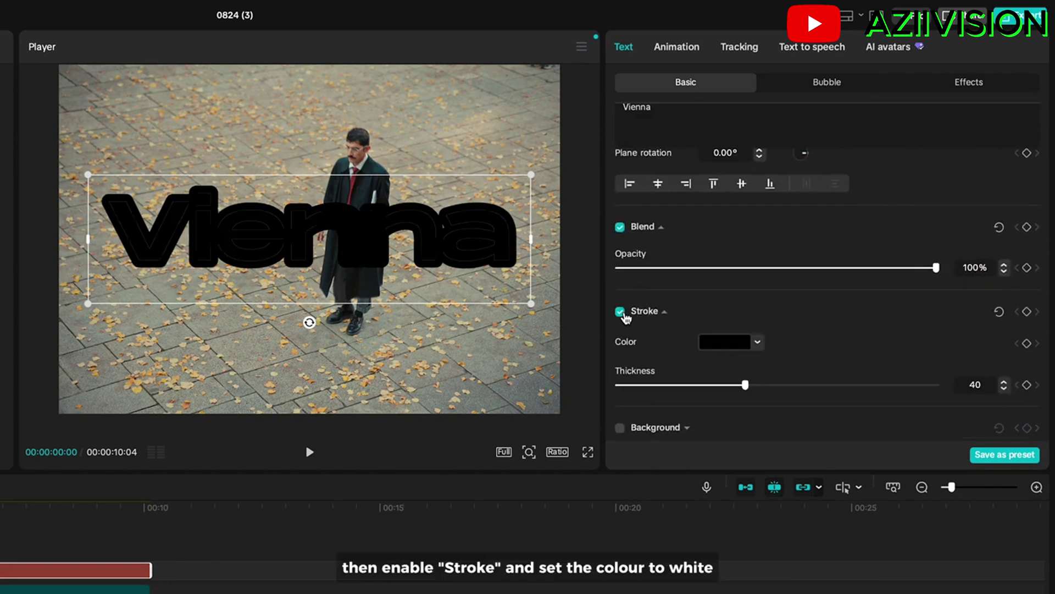
pyautogui.click(713, 344)
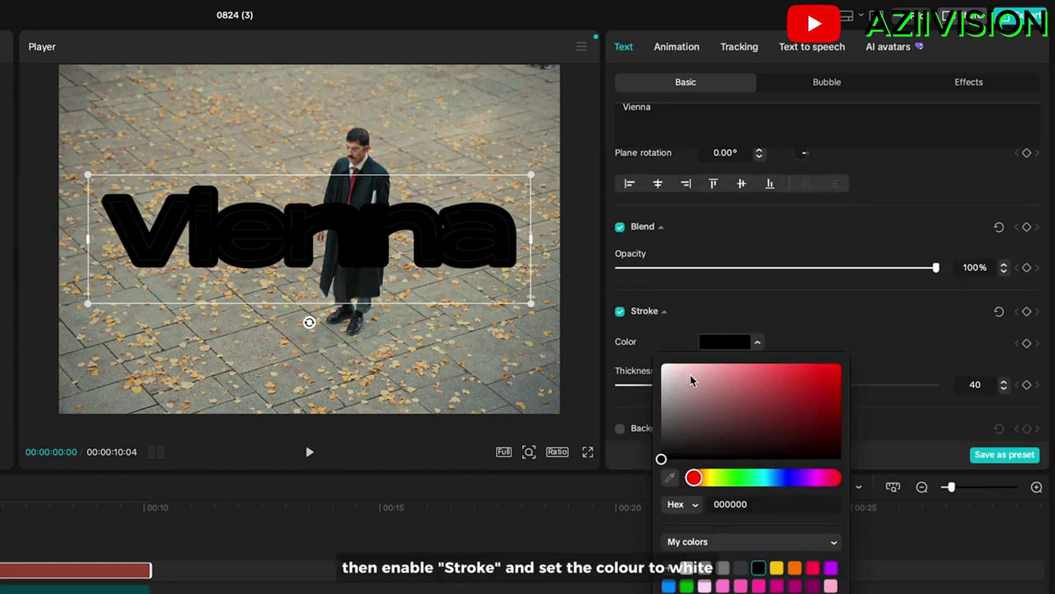
pyautogui.moveTo(693, 378); pyautogui.dragTo(662, 363)
pyautogui.click(797, 328)
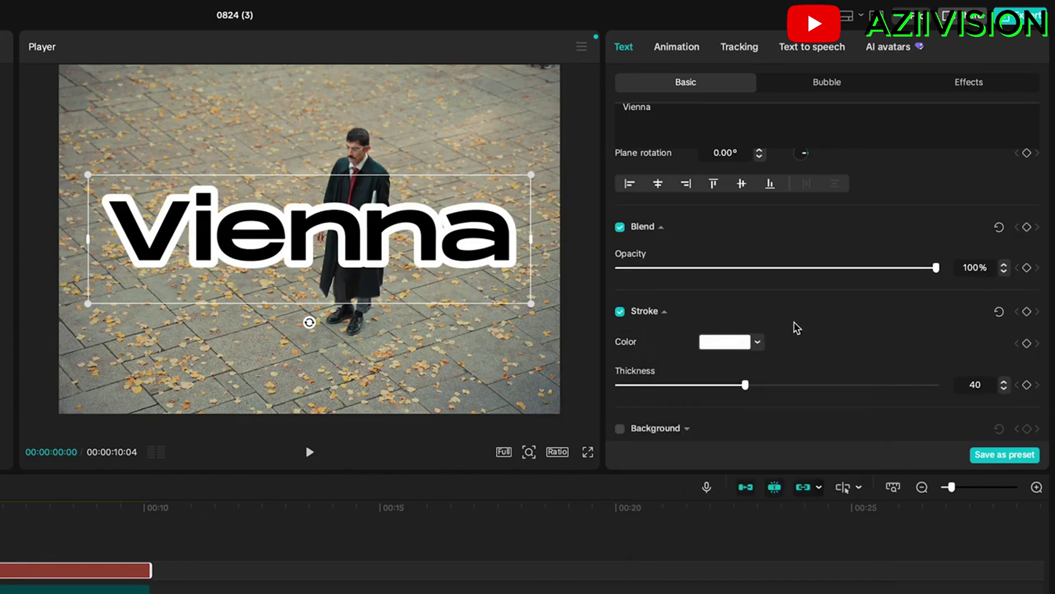
pyautogui.moveTo(747, 387); pyautogui.dragTo(645, 390)
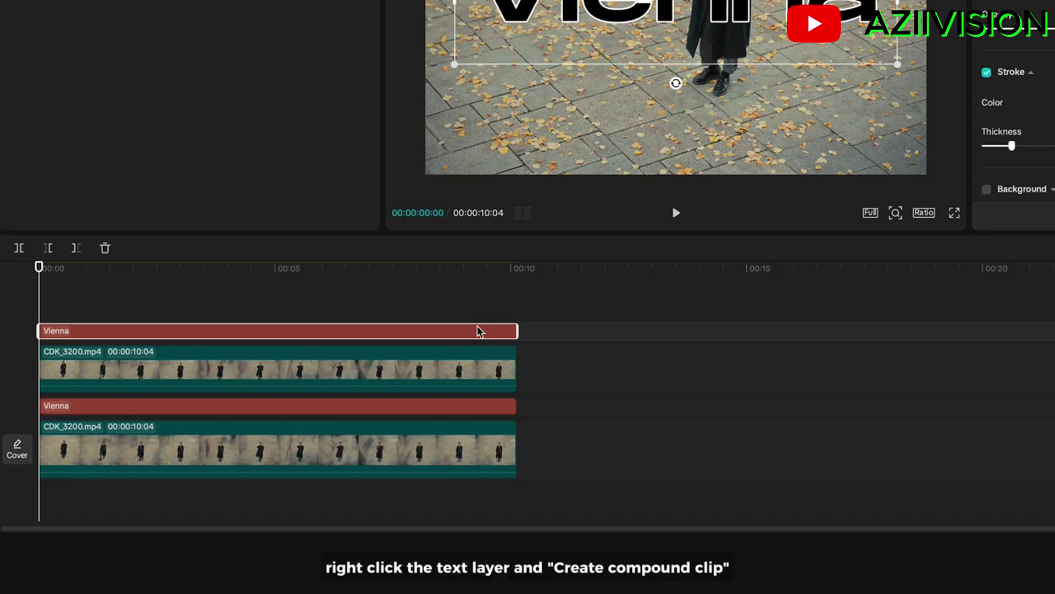
# Make the top Vienna title Compound clip1, set its blend mode to Screen, and play it back.
pyautogui.rightClick(479, 331)
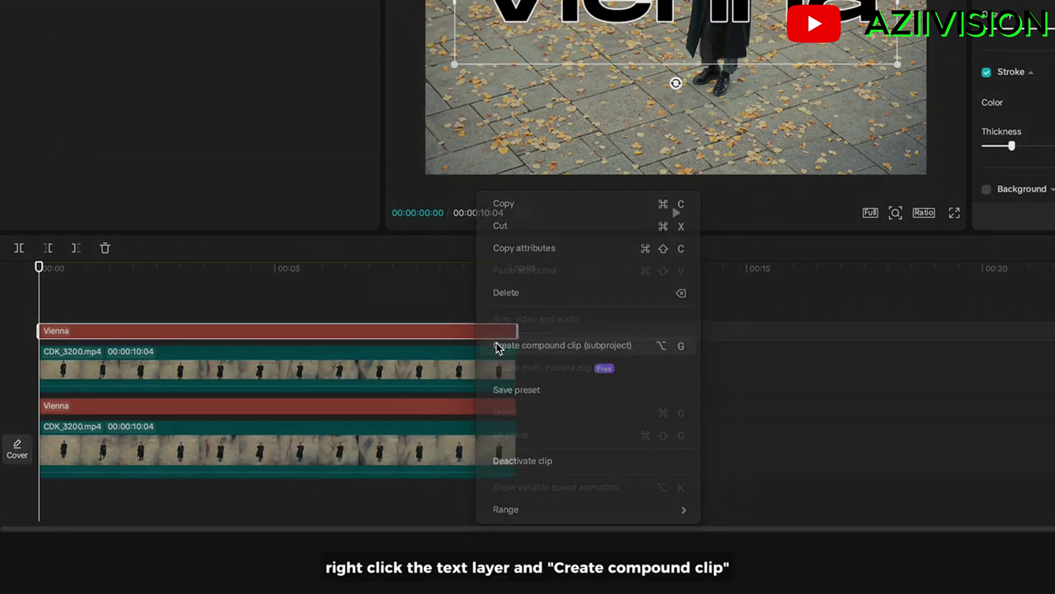
pyautogui.click(497, 346)
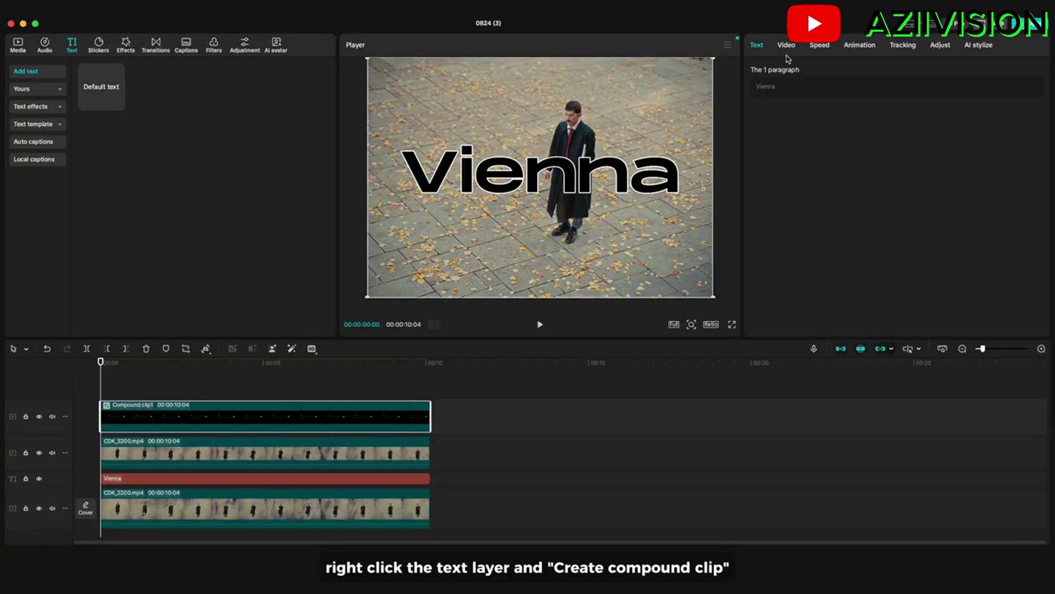
pyautogui.click(787, 47)
pyautogui.click(779, 73)
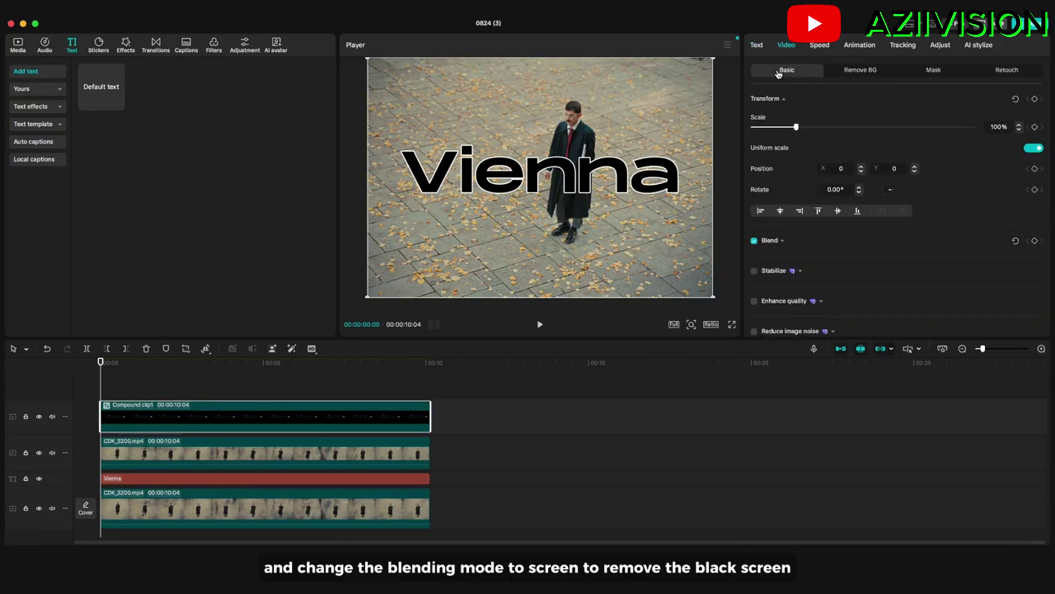
pyautogui.click(782, 241)
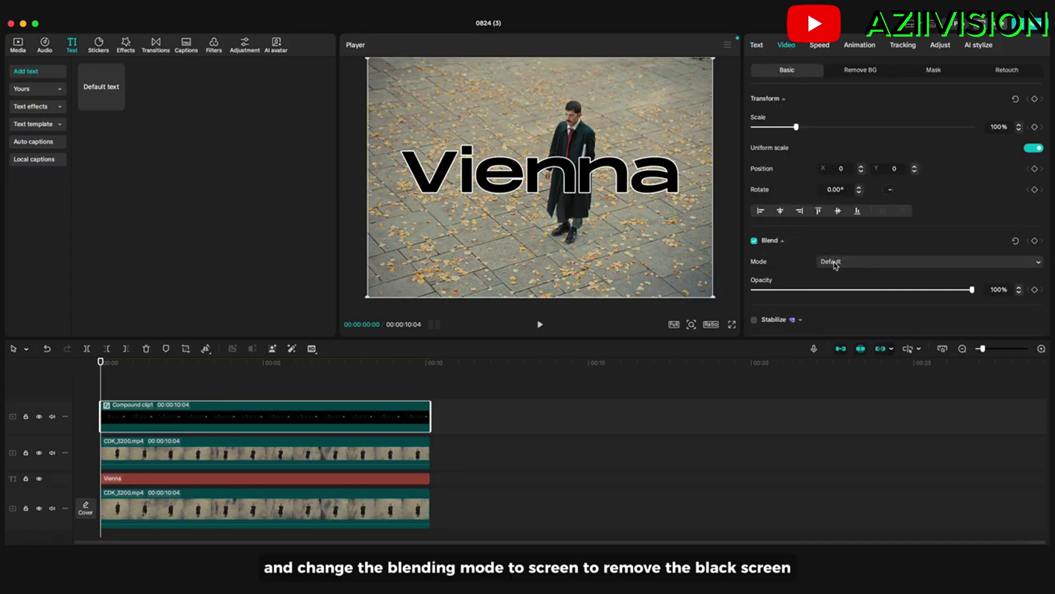
pyautogui.click(835, 263)
pyautogui.click(857, 434)
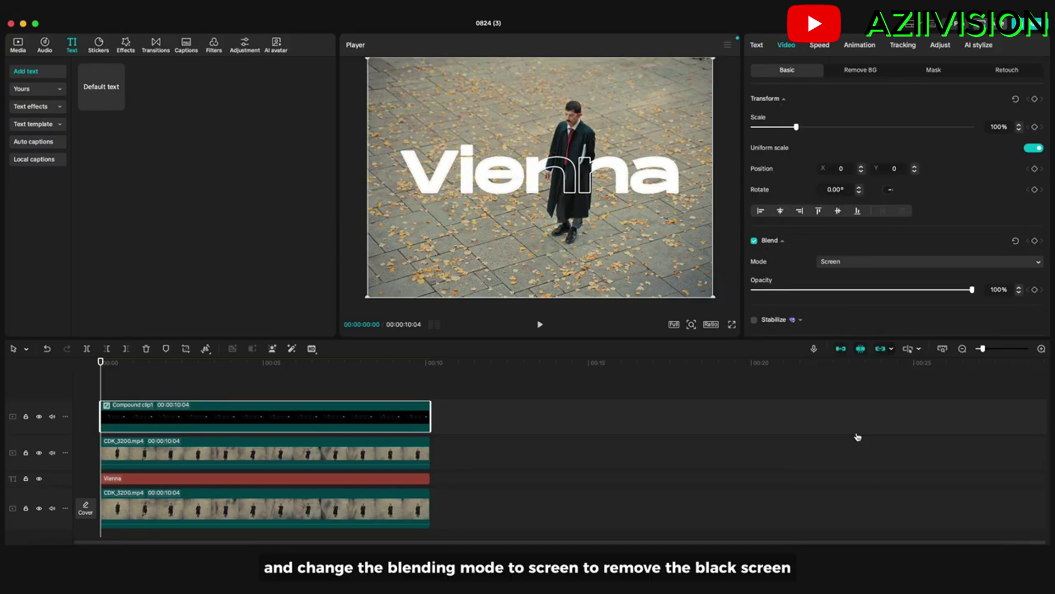
pyautogui.click(542, 325)
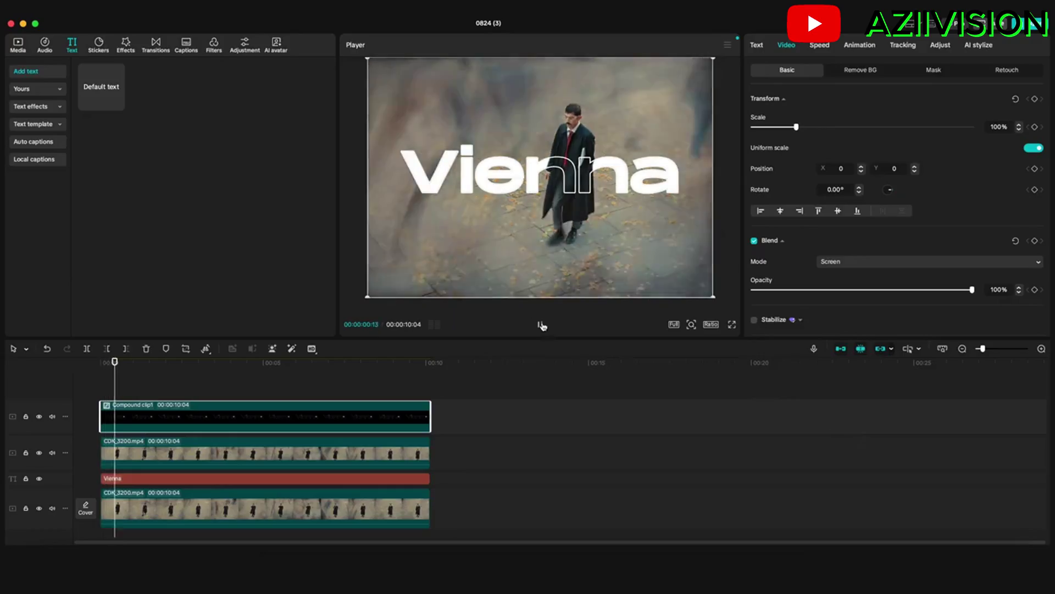